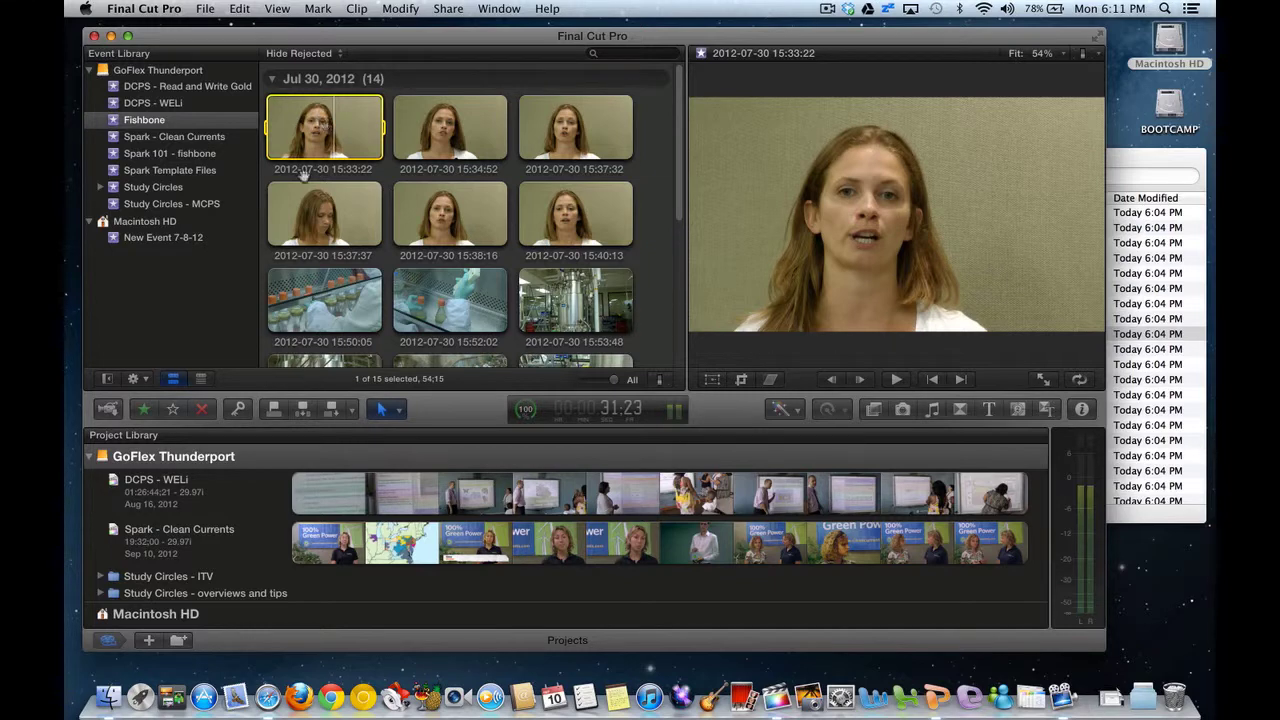
Step: Create a new project named "Fishbone Project" with Fishbone as its default event
left_click(171, 460)
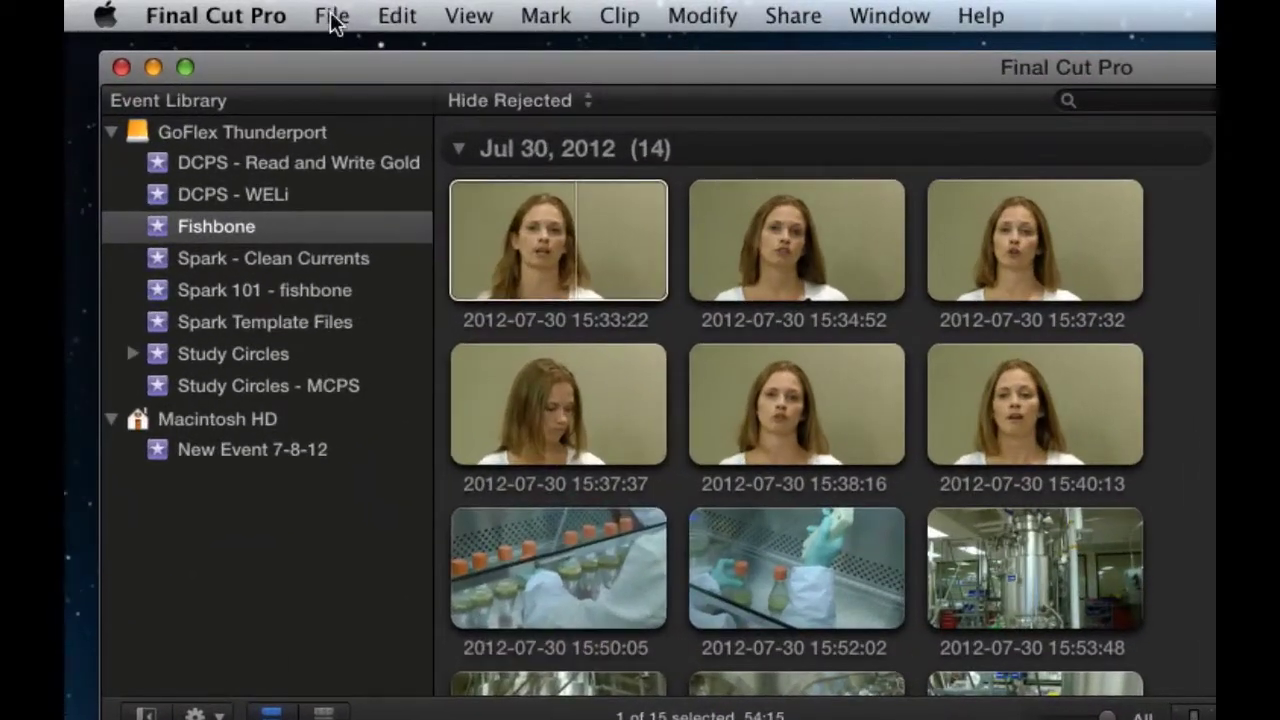
left_click(205, 8)
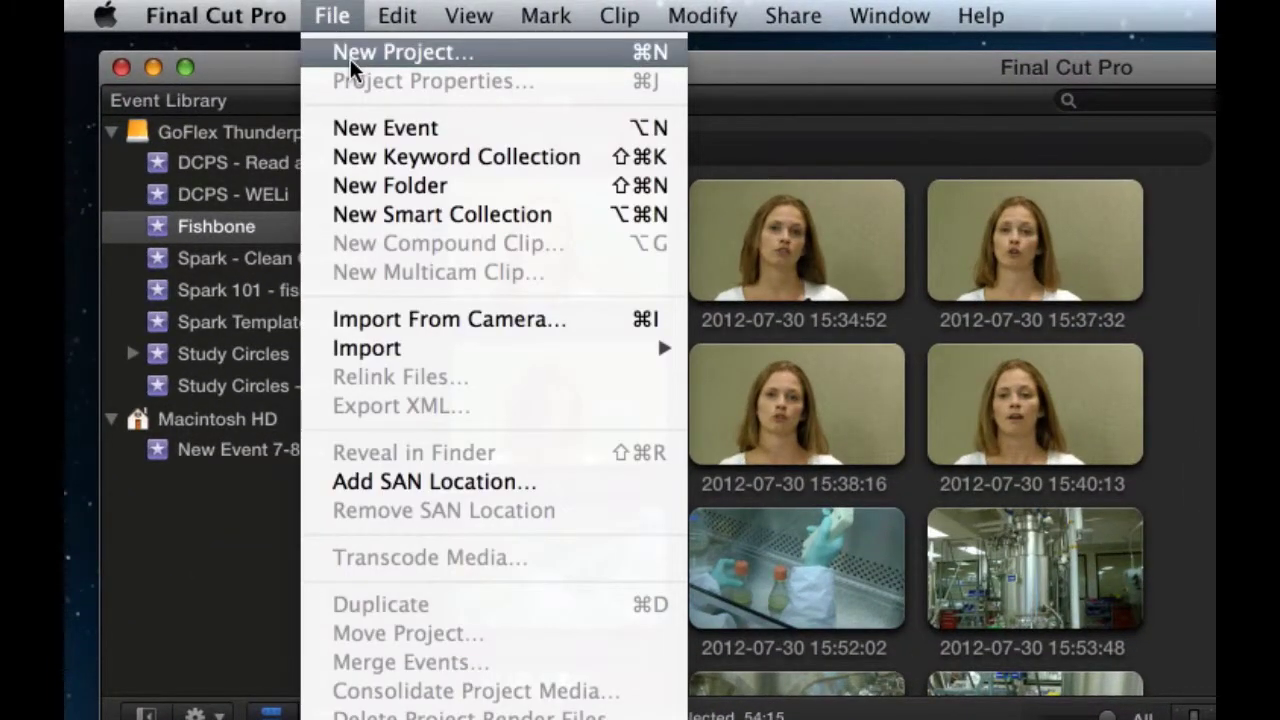
left_click(350, 52)
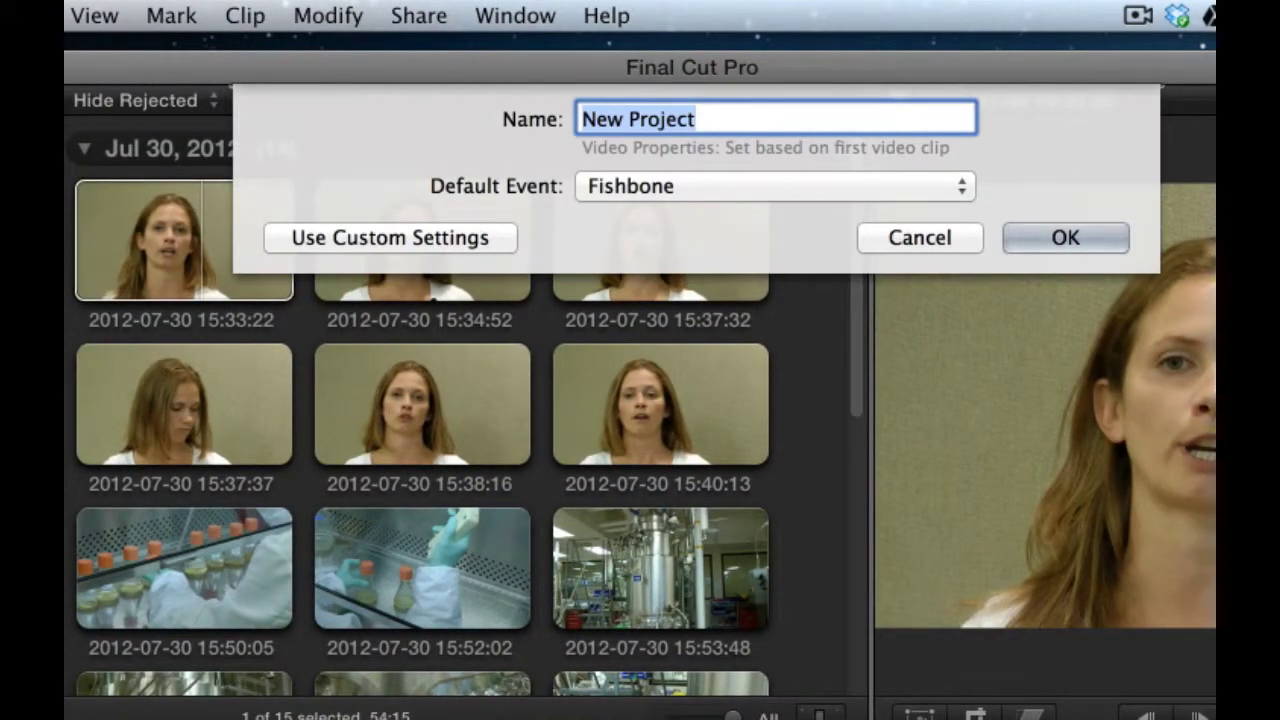
type("Fi")
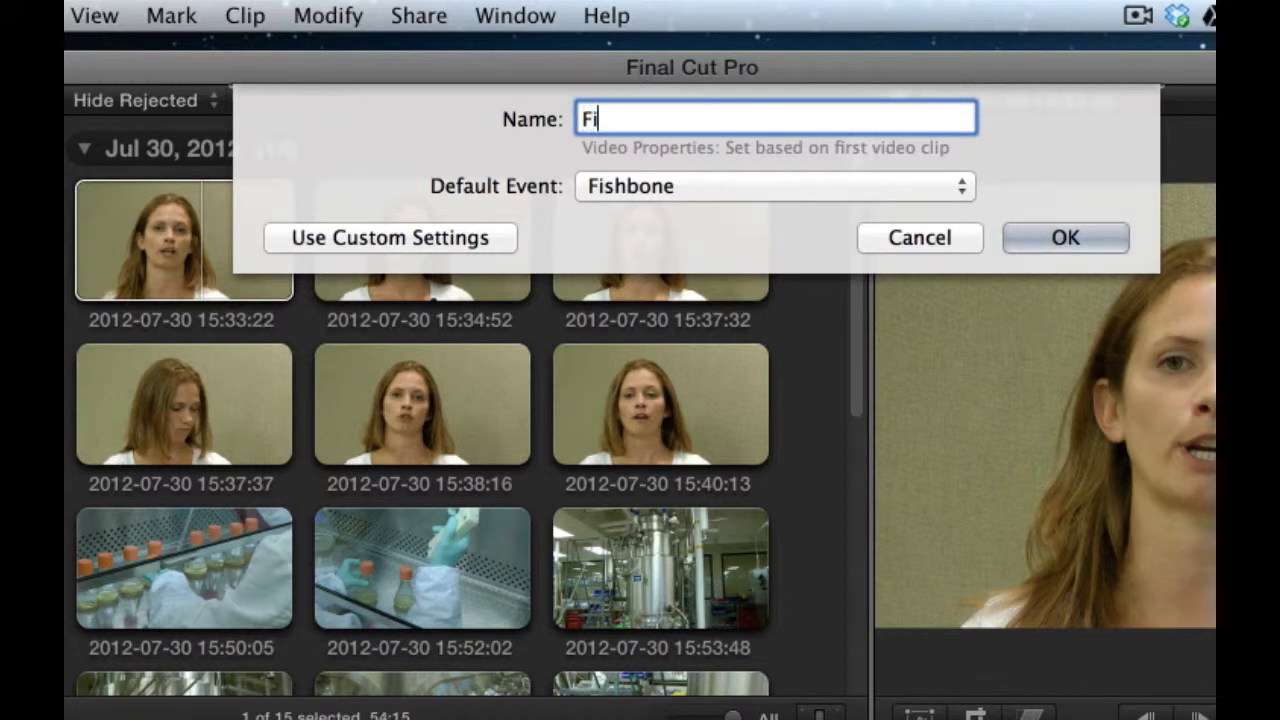
type("shbone Project")
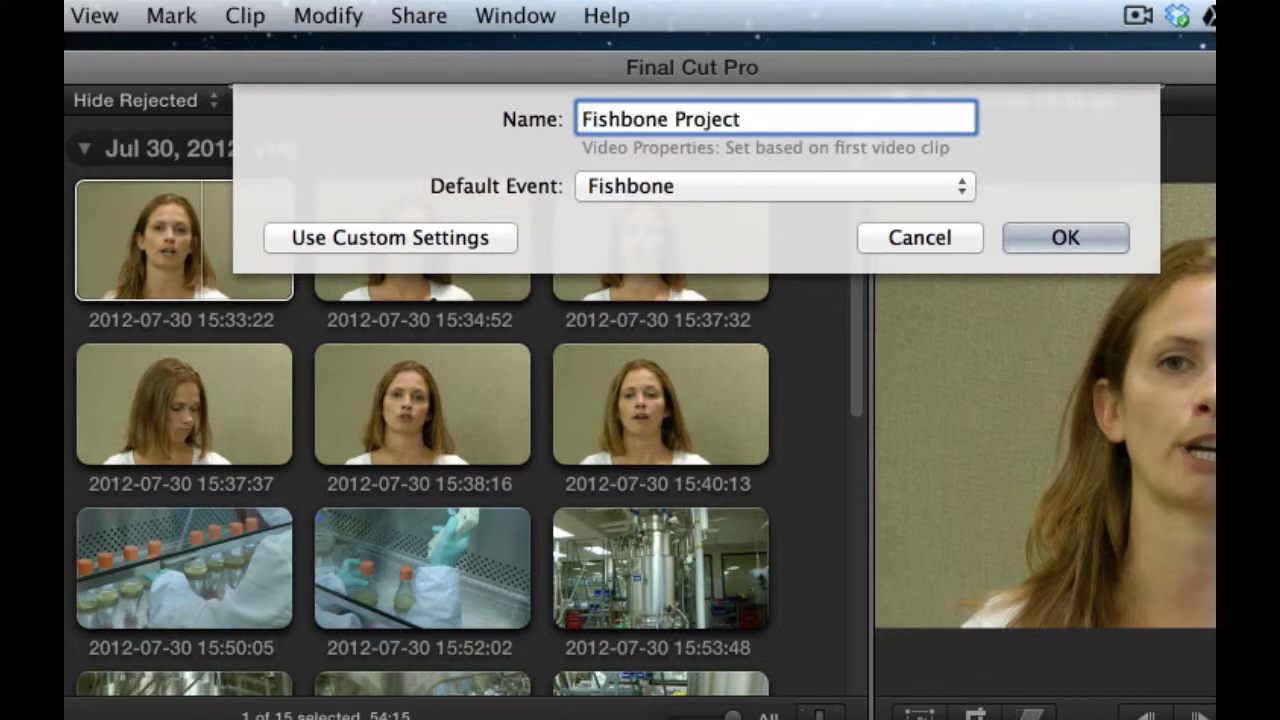
left_click(1065, 237)
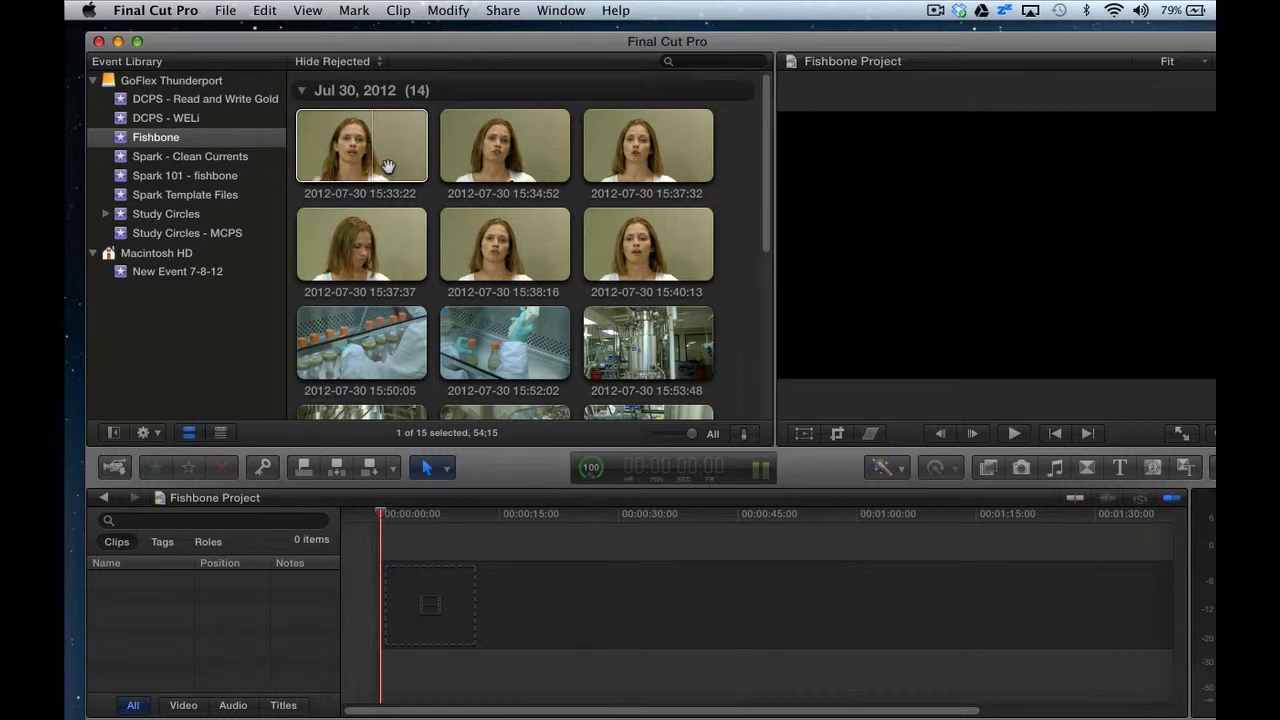
left_click(388, 166)
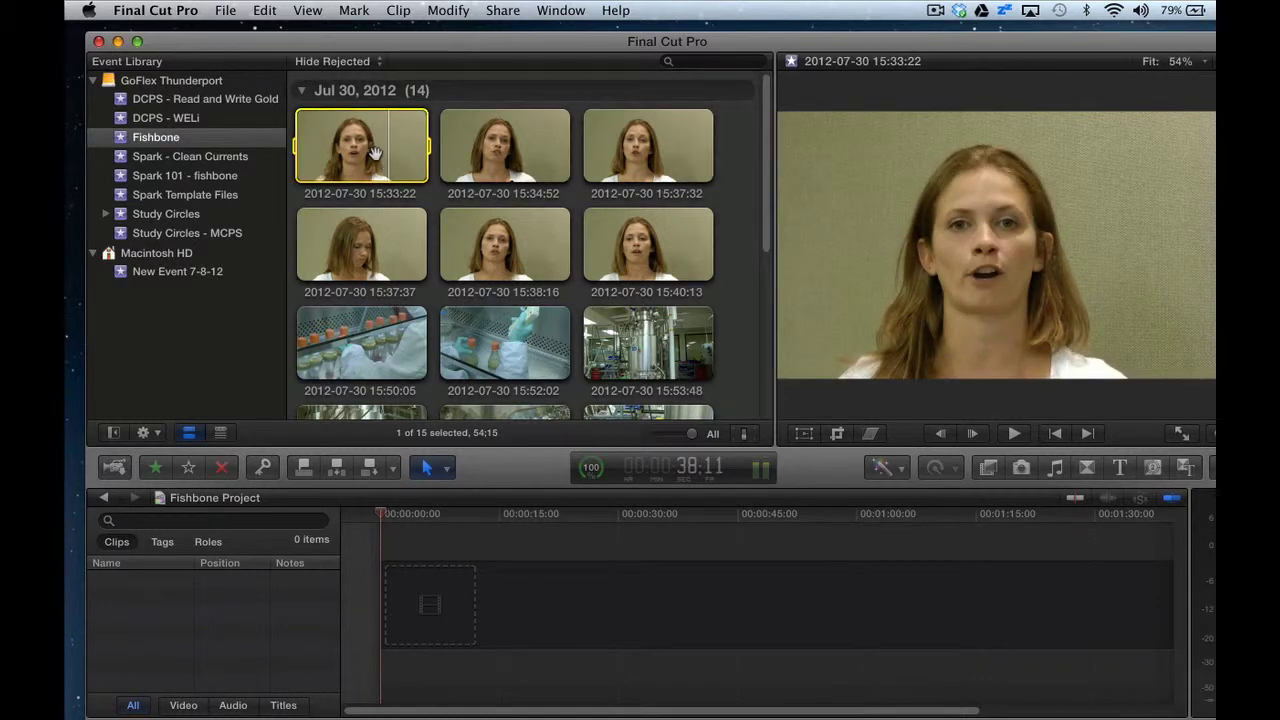
left_click_drag(375, 152, 424, 600)
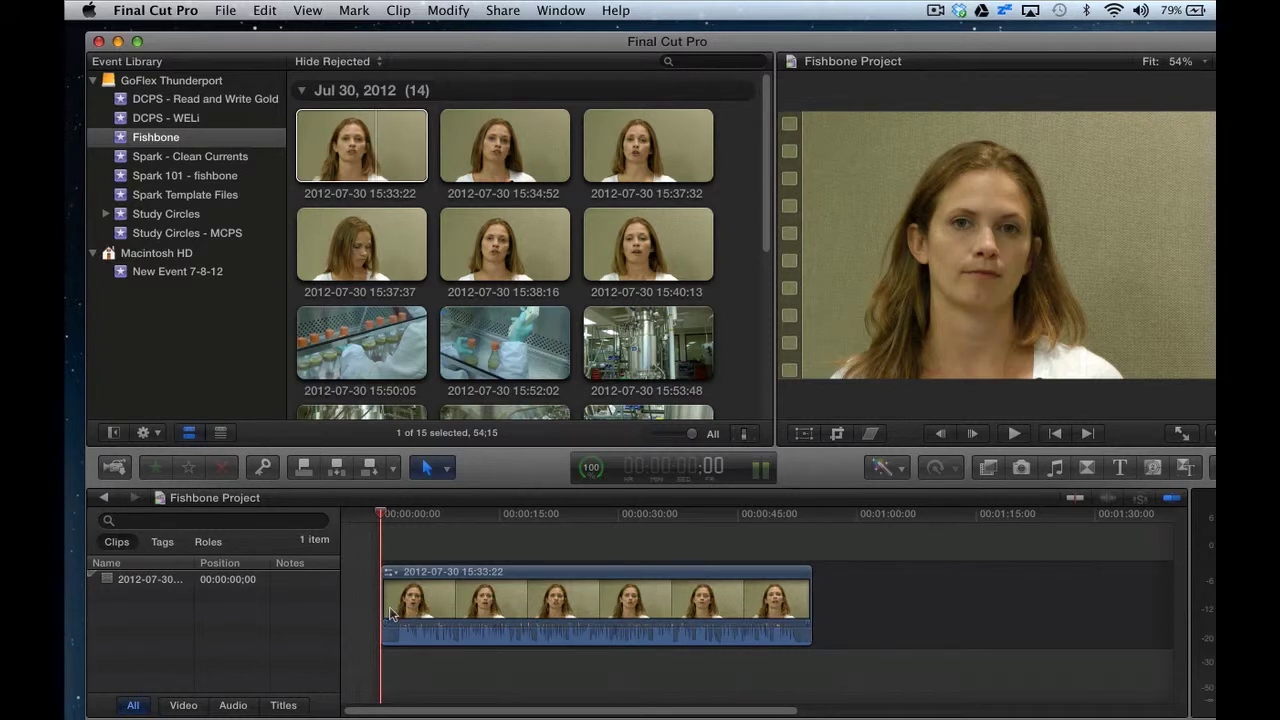
key("space")
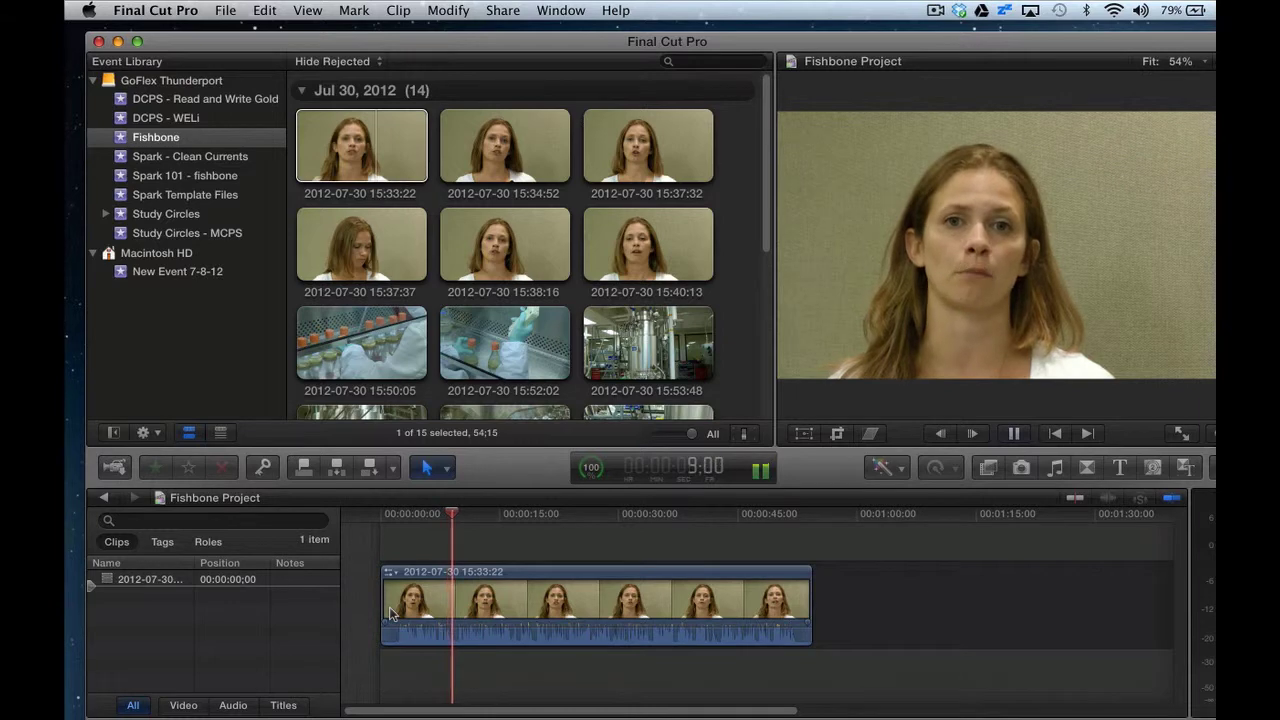
key("space")
Step: Trim the start of the video clip so it lasts about 53 seconds, and play the new opening
left_click(409, 604)
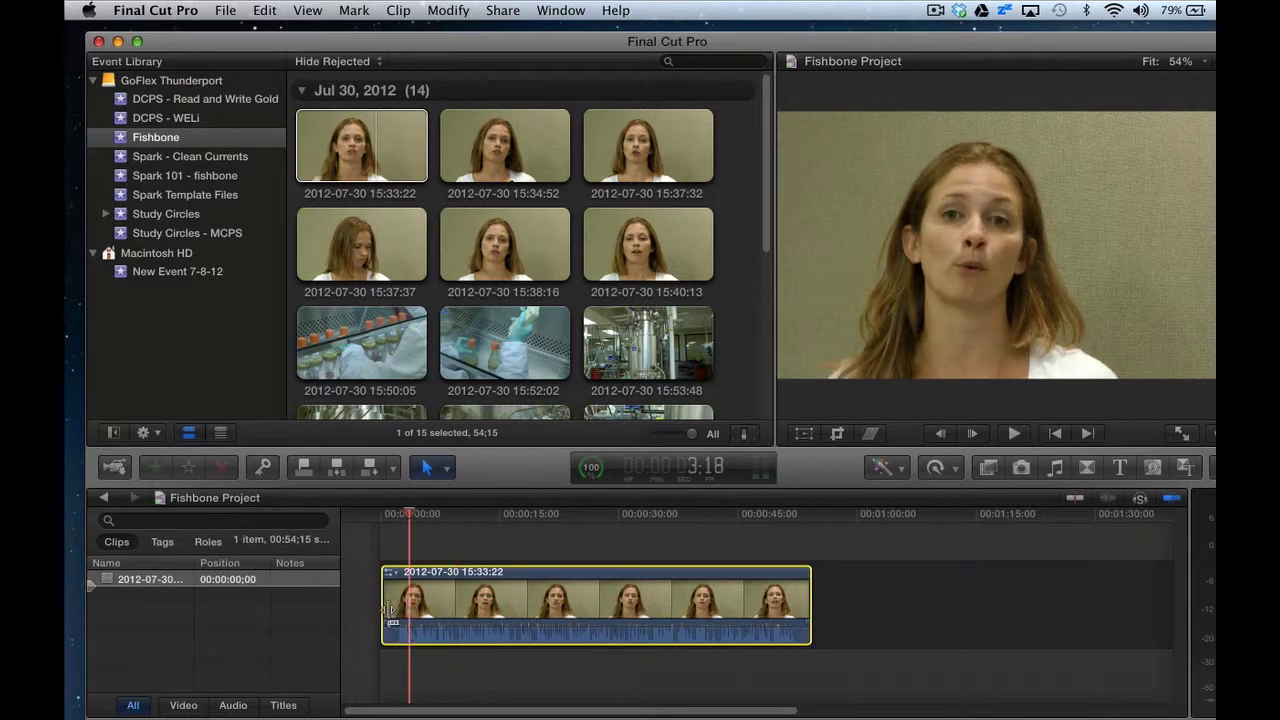
left_click_drag(380, 605, 394, 605)
left_click_drag(408, 514, 362, 507)
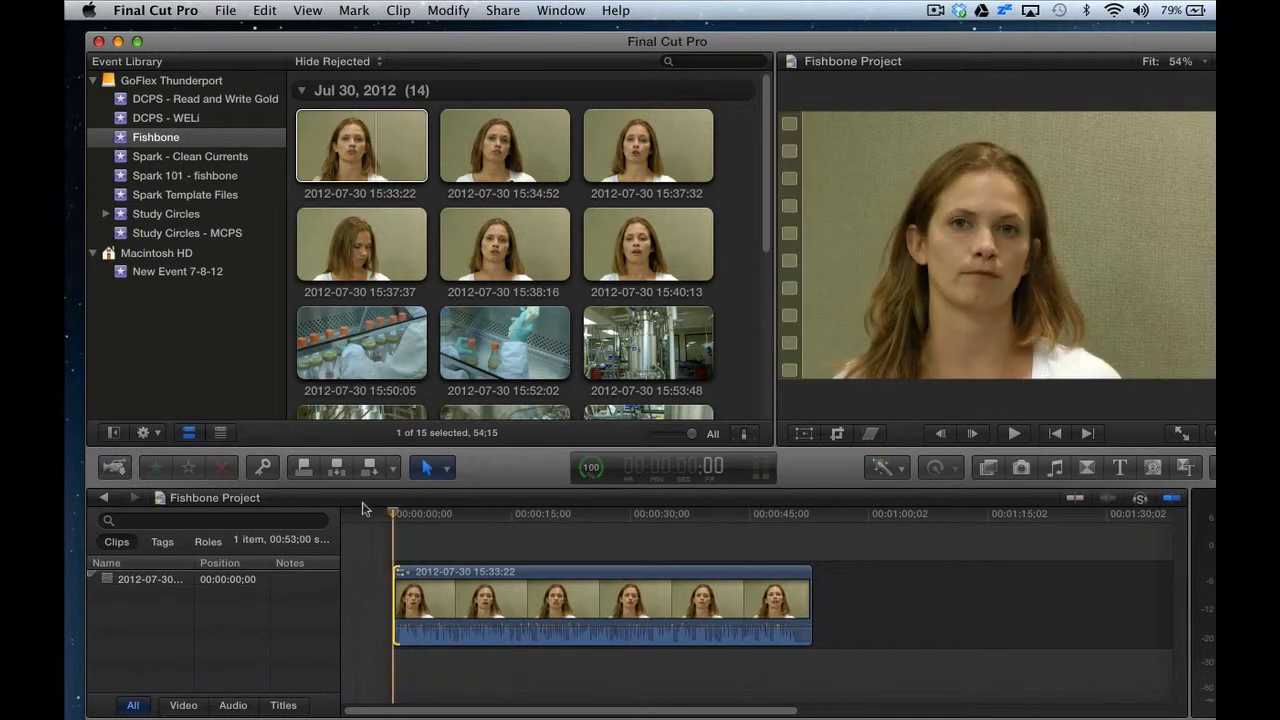
key("space")
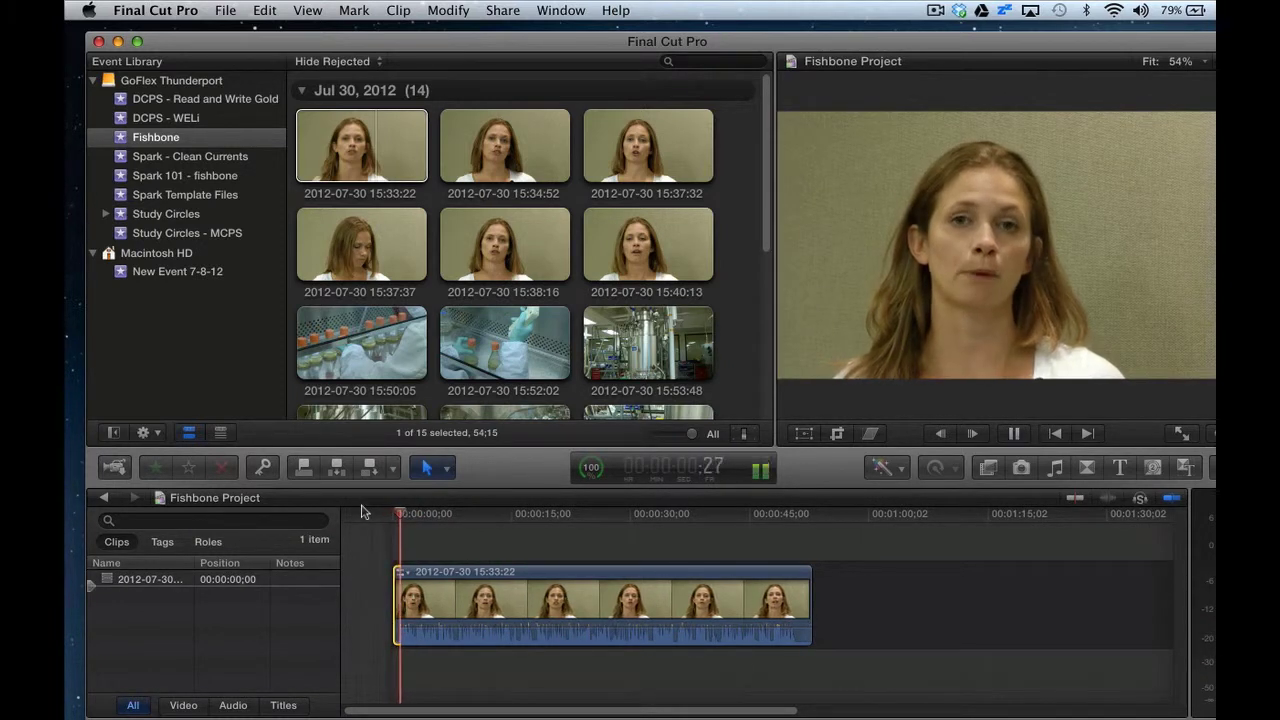
key("space")
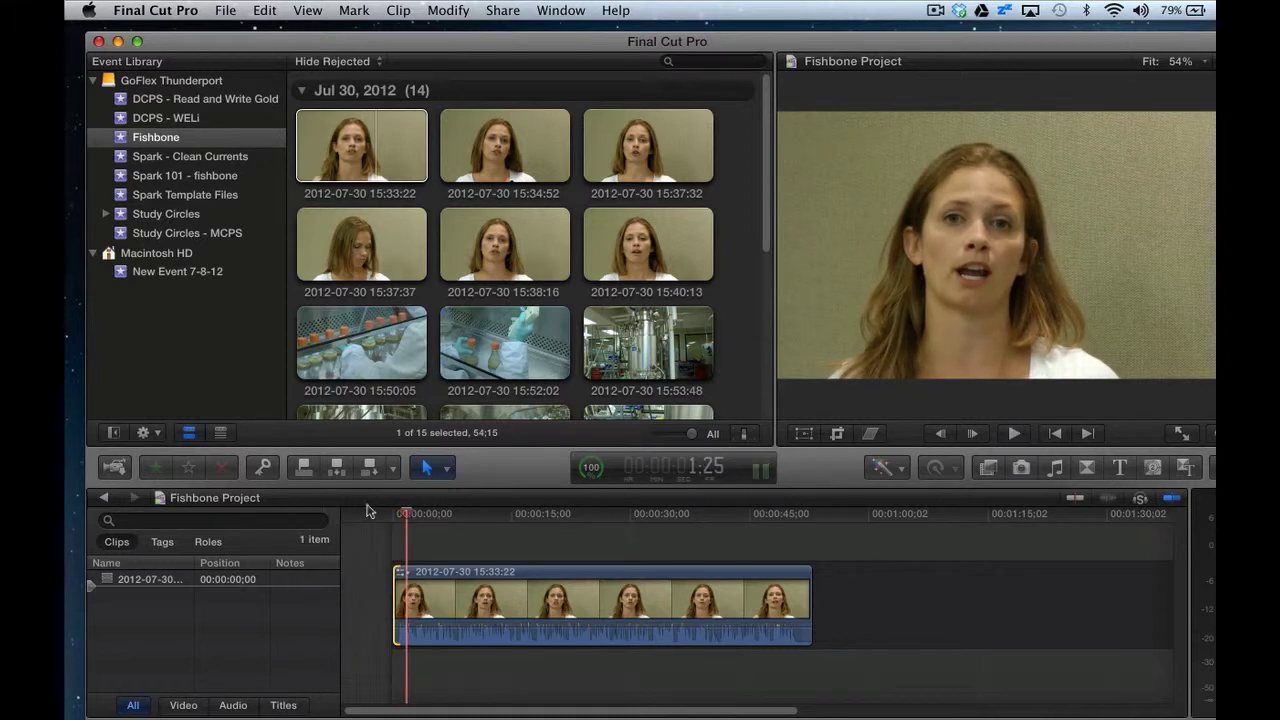
Step: Look through the iPhoto sources in the photo browser and close it
left_click(987, 571)
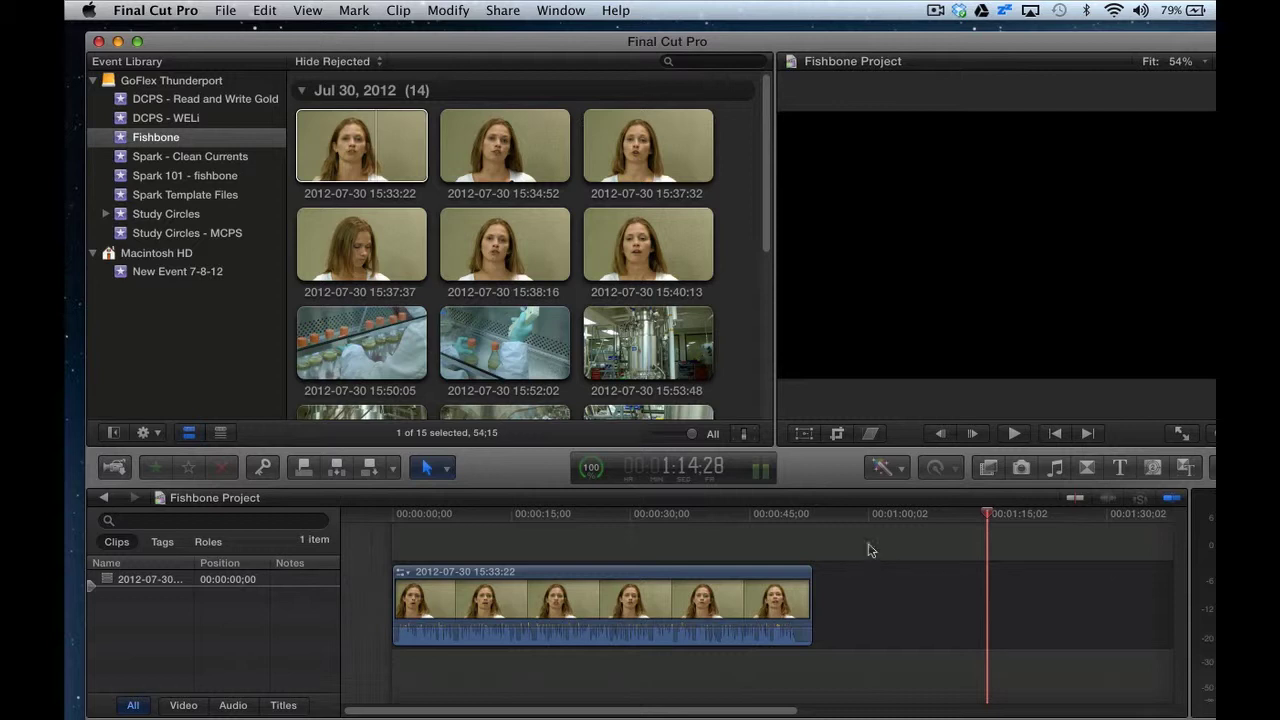
left_click(1020, 471)
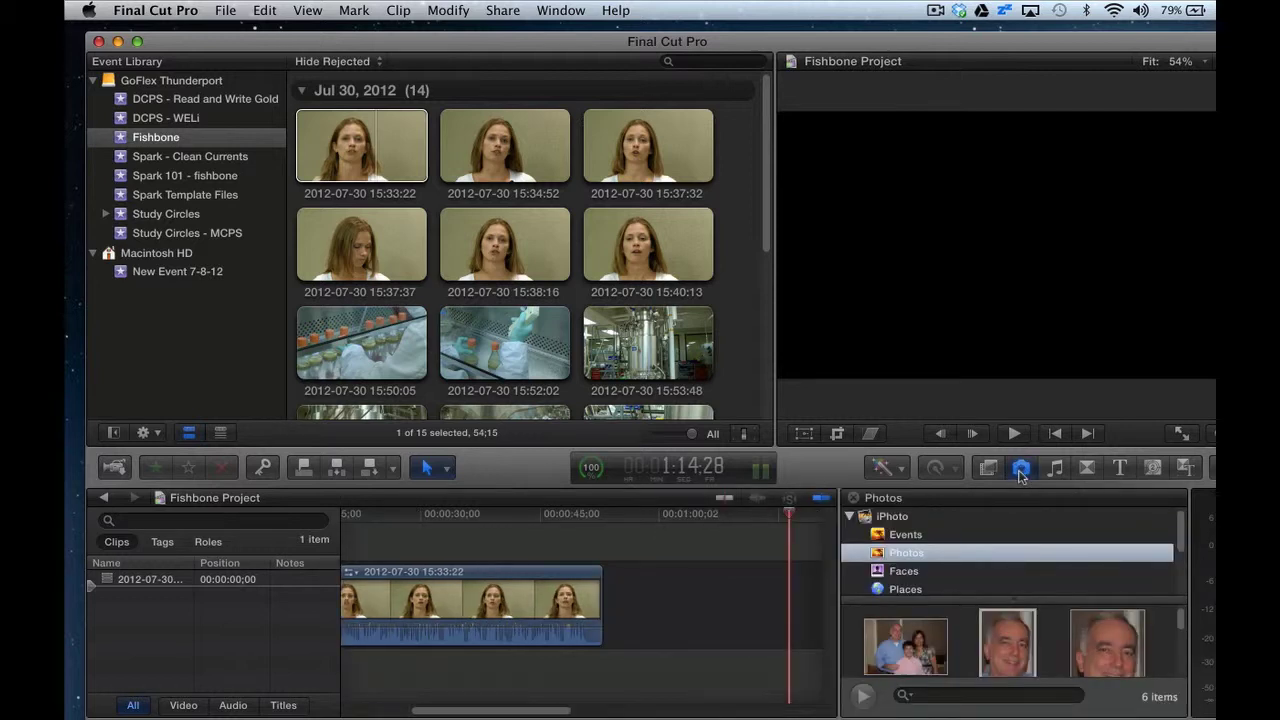
scroll(951, 567, "down", 3)
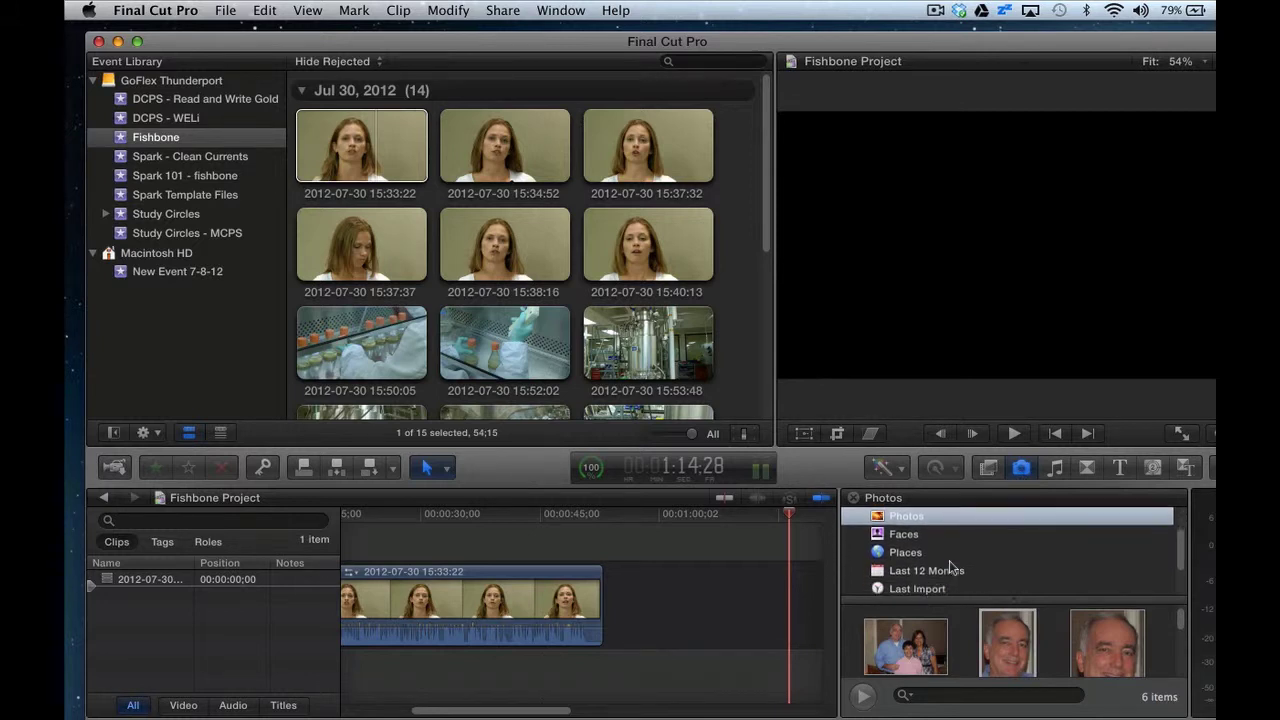
left_click(853, 497)
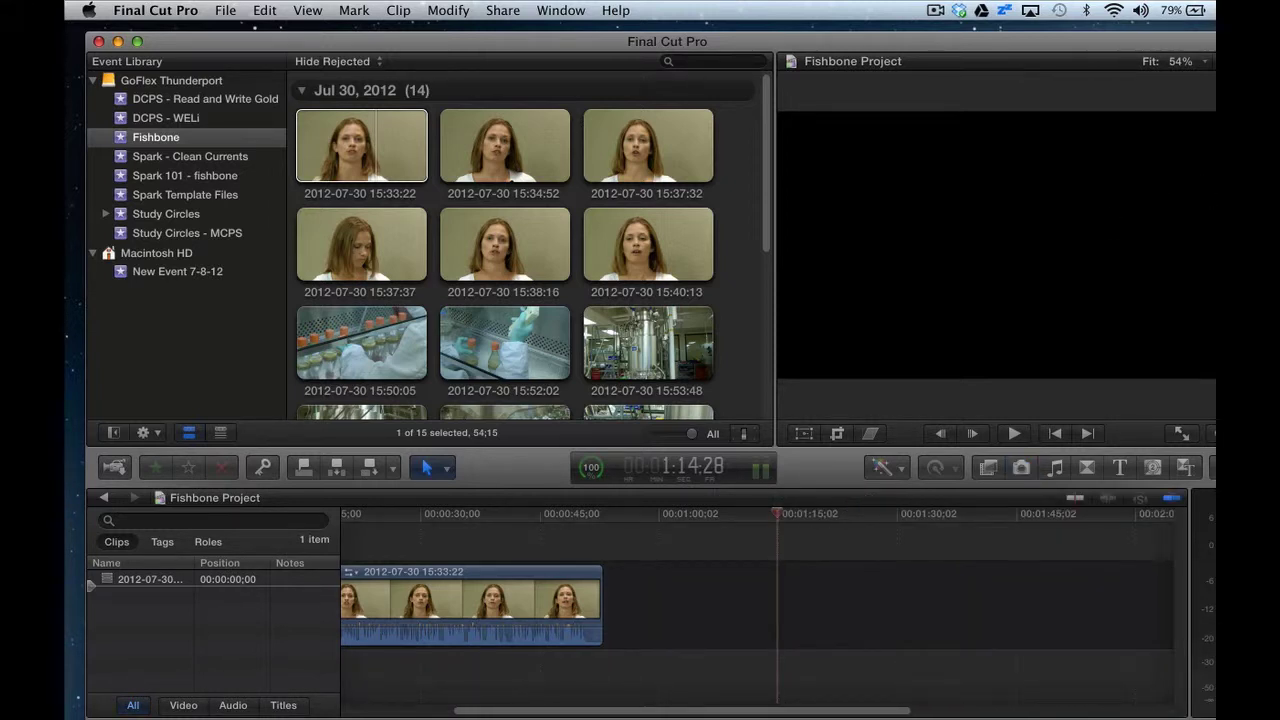
Step: Switch to the Finder and place Slide05.tif from Spark Fishbone Presentation 2012 above the video clip at about 34 seconds
key("super+Tab")
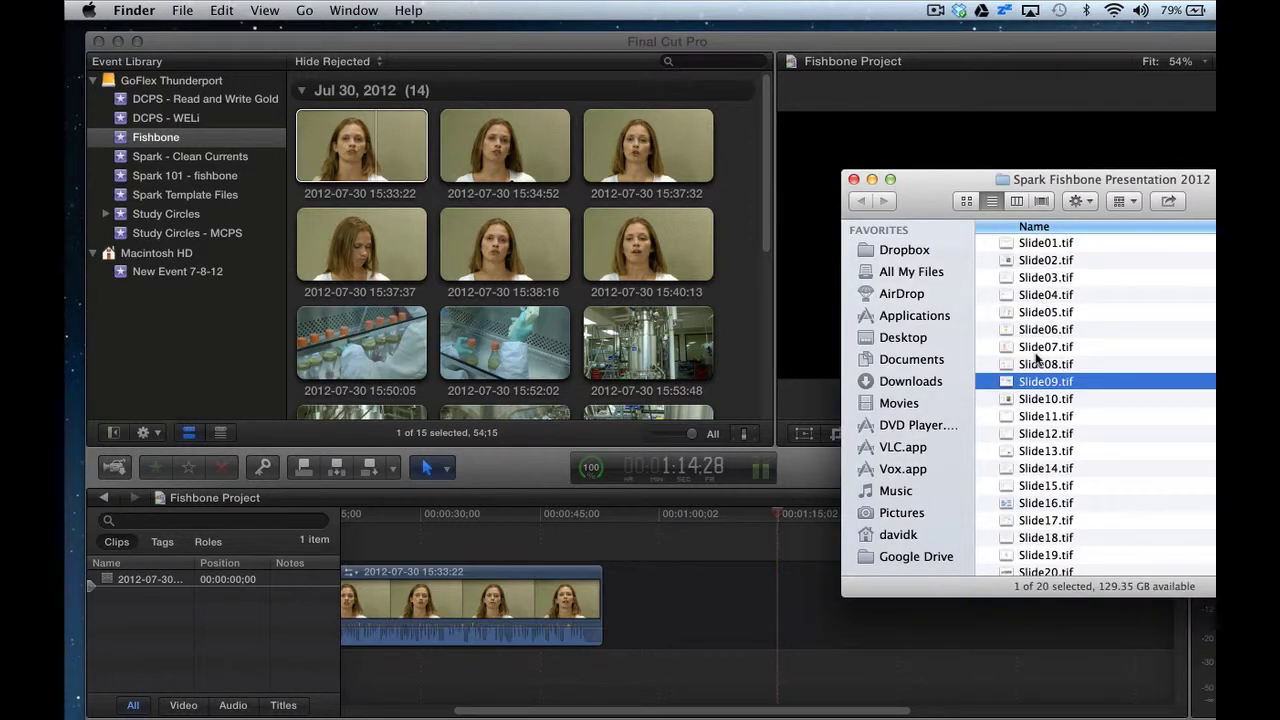
left_click(1026, 314)
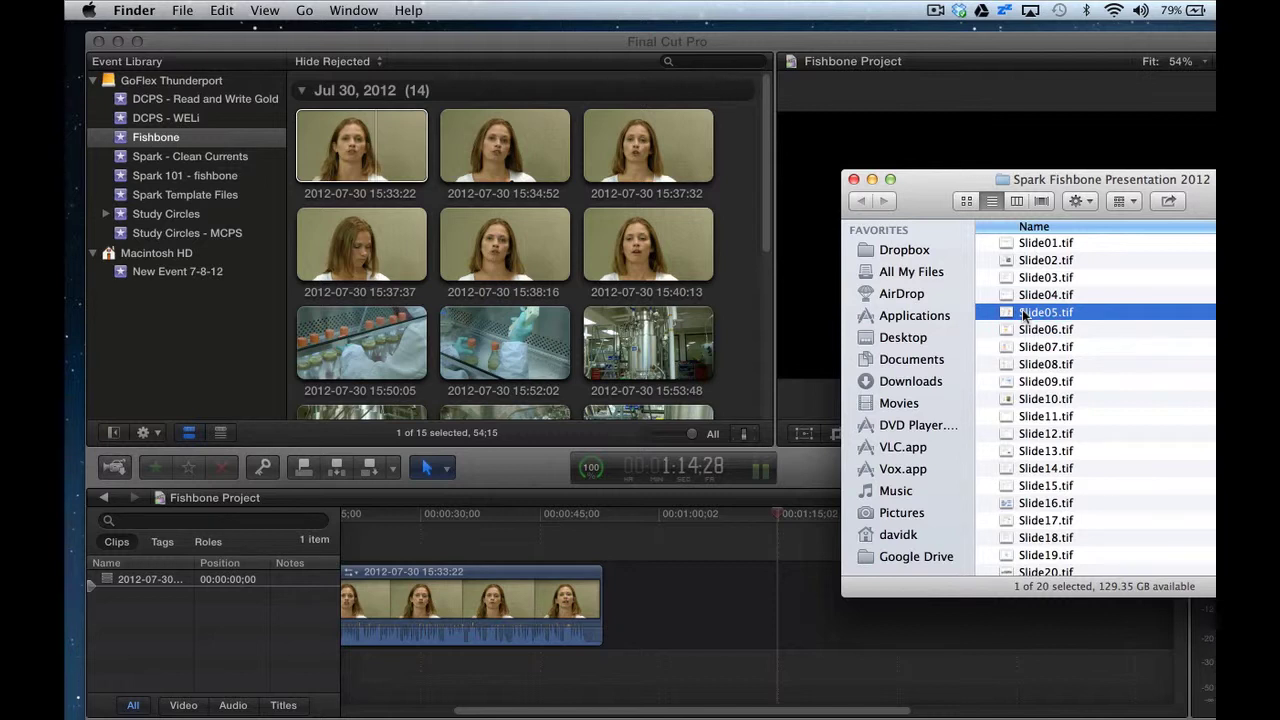
left_click_drag(1024, 315, 379, 529)
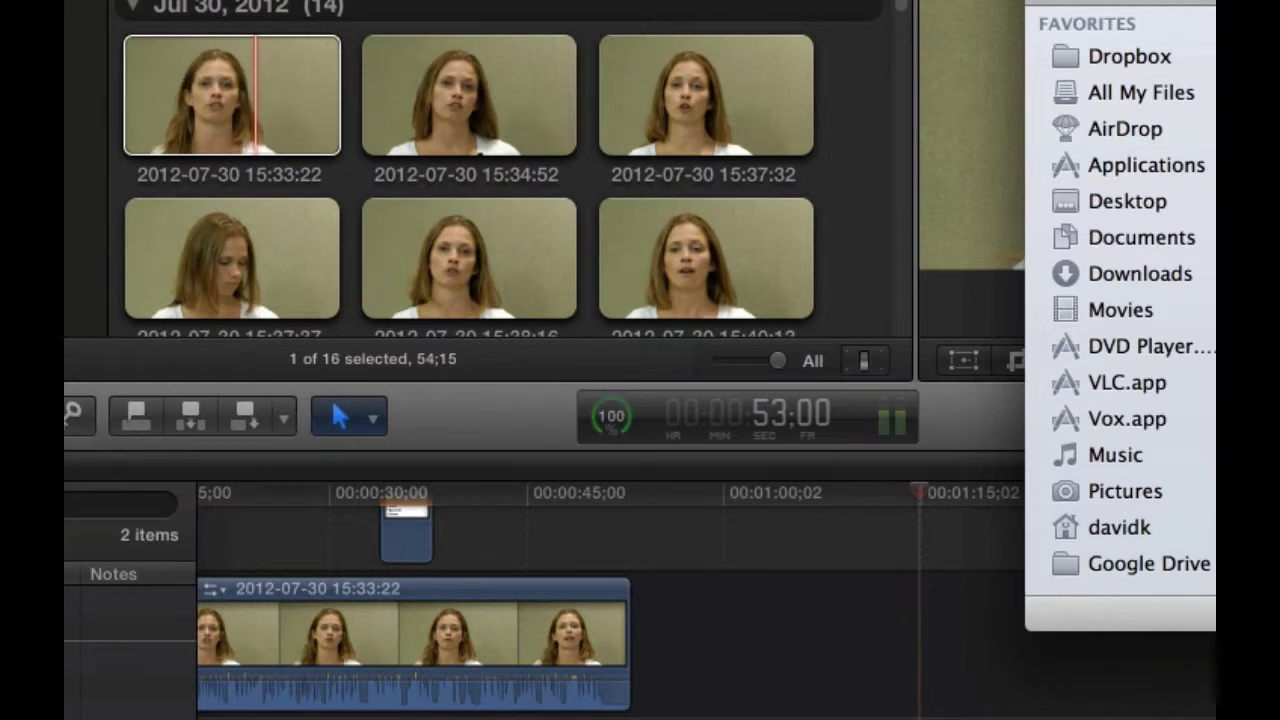
left_click(665, 592)
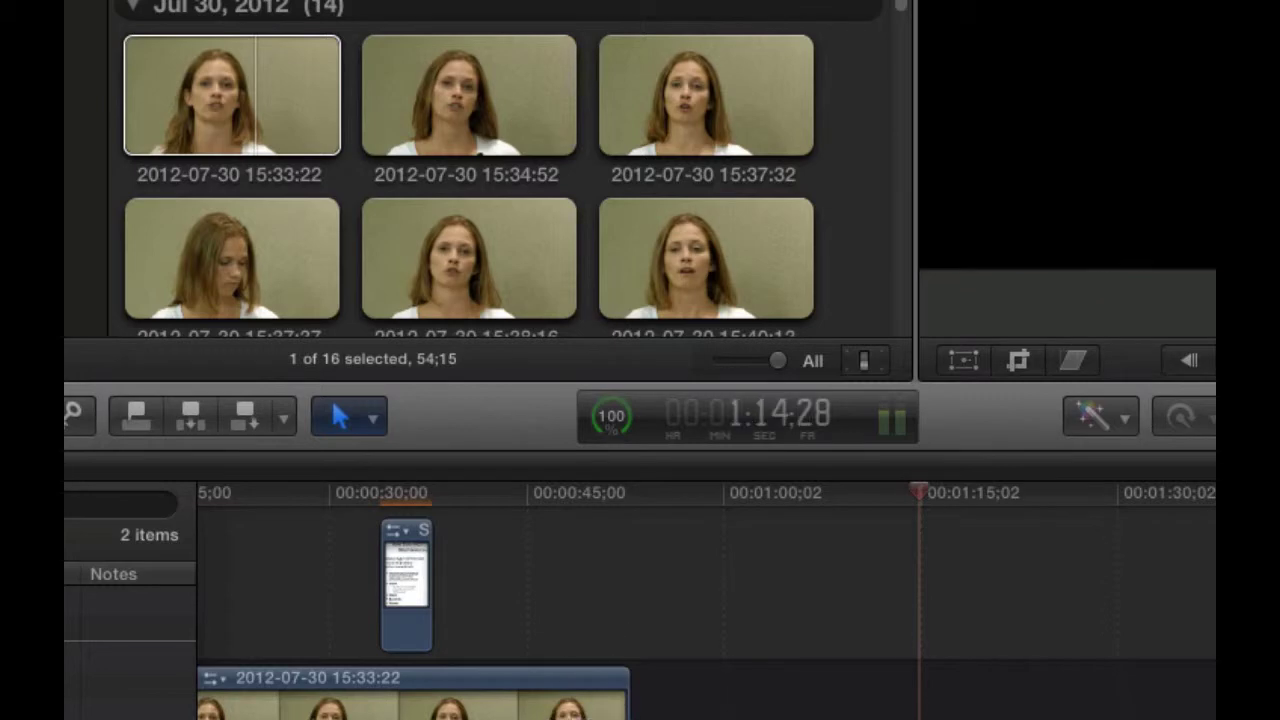
Step: Preview the slide and play the timeline from about 31 seconds to past the slide's end to check its timing
scroll(623, 634, "left", 3)
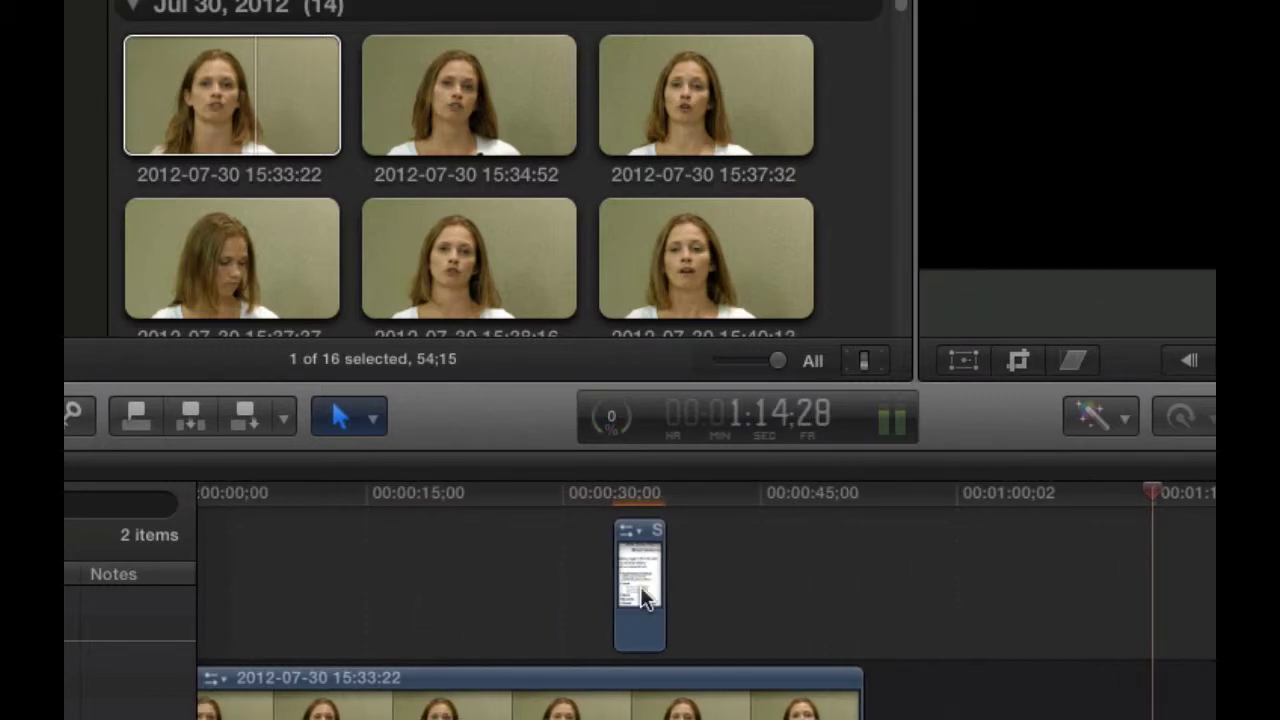
left_click(641, 590)
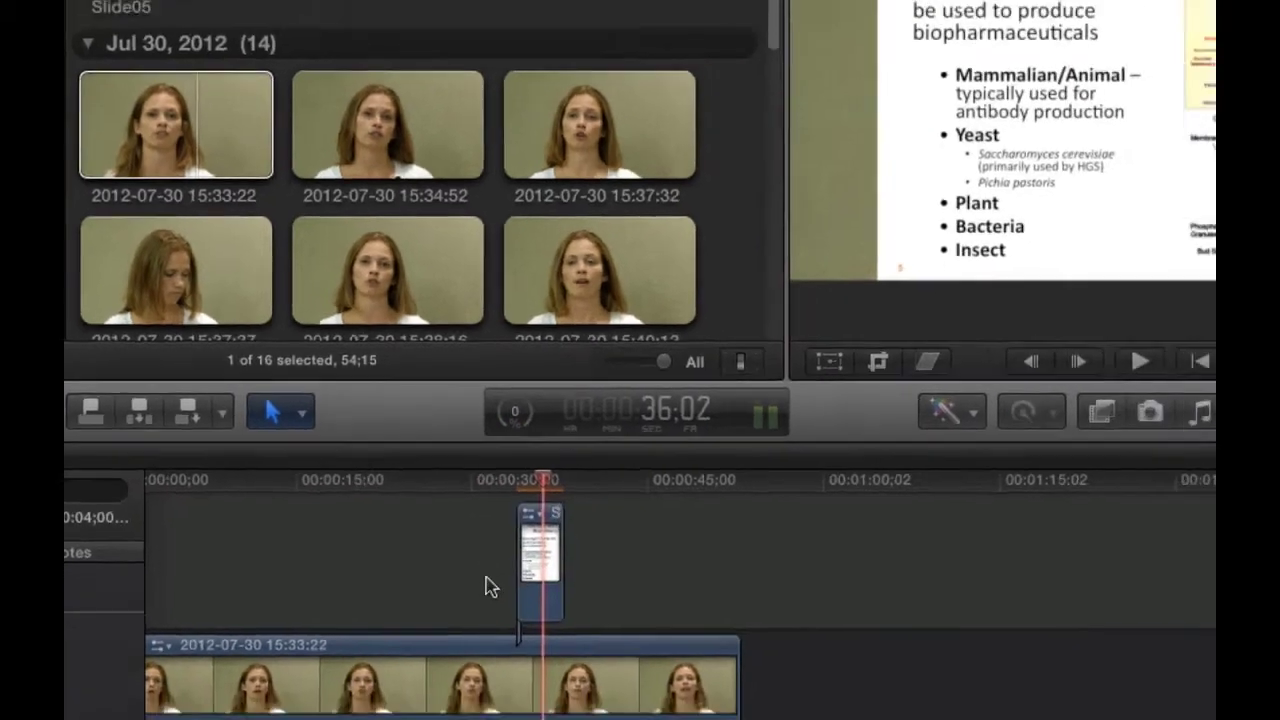
left_click(583, 610)
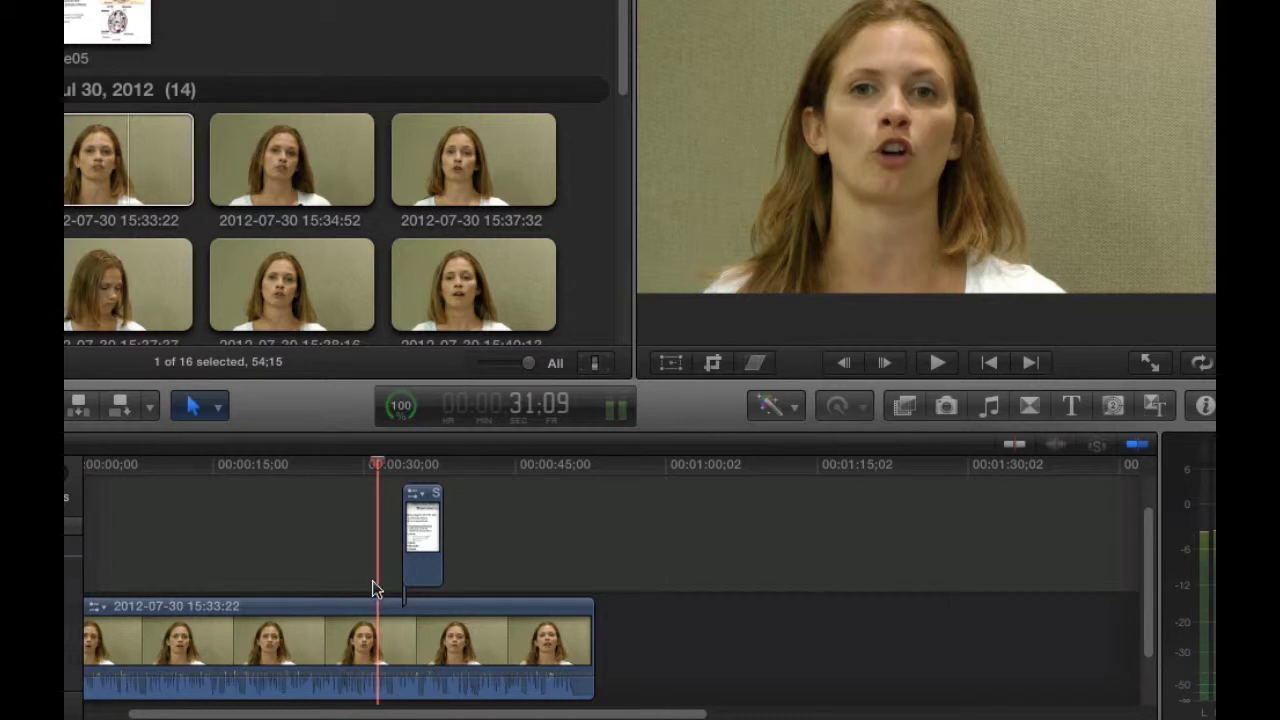
key("space")
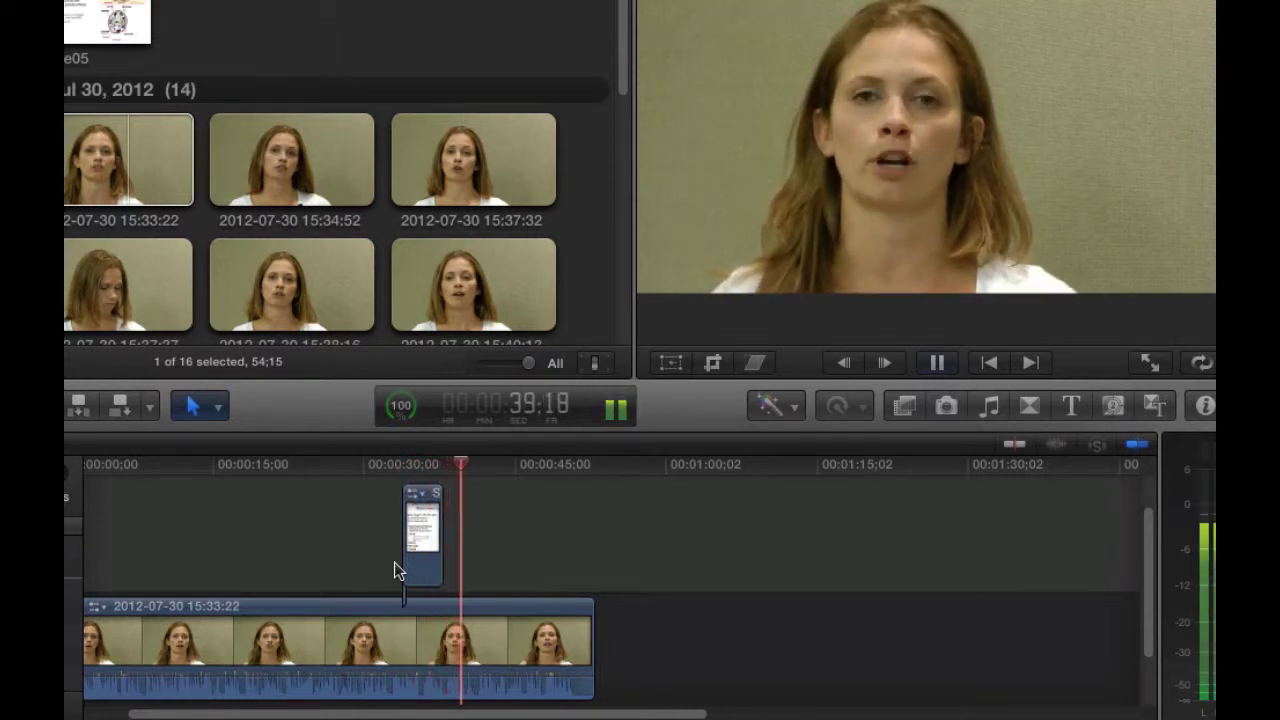
key("space")
Step: Move the Slide05 clip about 2 seconds earlier and extend its start so it lasts about 6 seconds
left_click(429, 546)
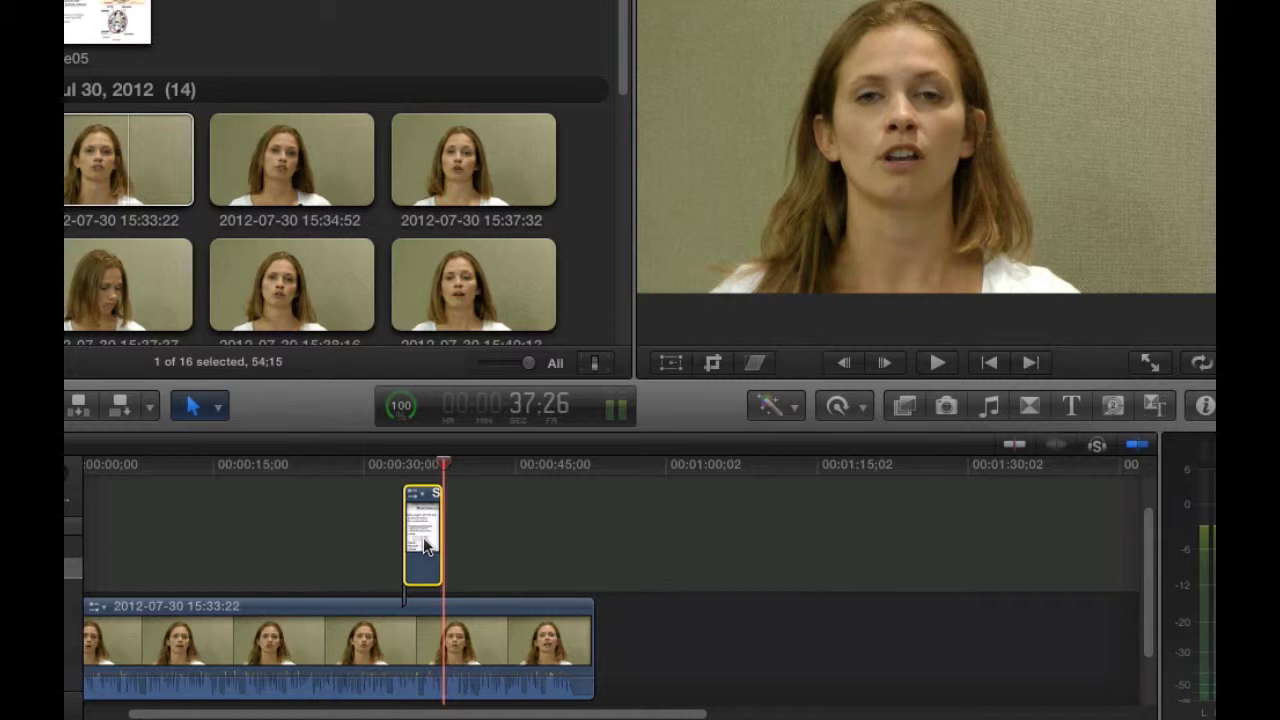
key("minus")
key("4")
key("0")
key("0")
key("Return")
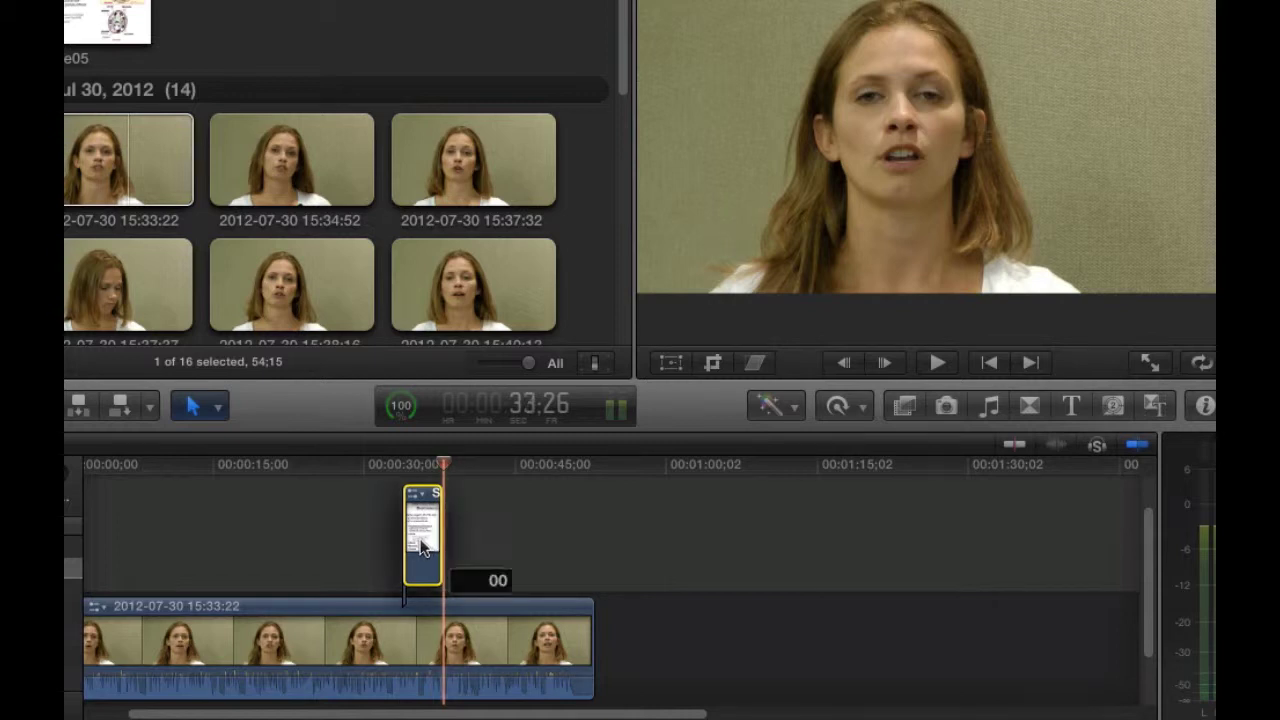
mouse_move(422, 548)
left_mouse_down()
mouse_move(275, 548)
mouse_move(418, 544)
mouse_move(393, 543)
mouse_move(407, 538)
left_mouse_up()
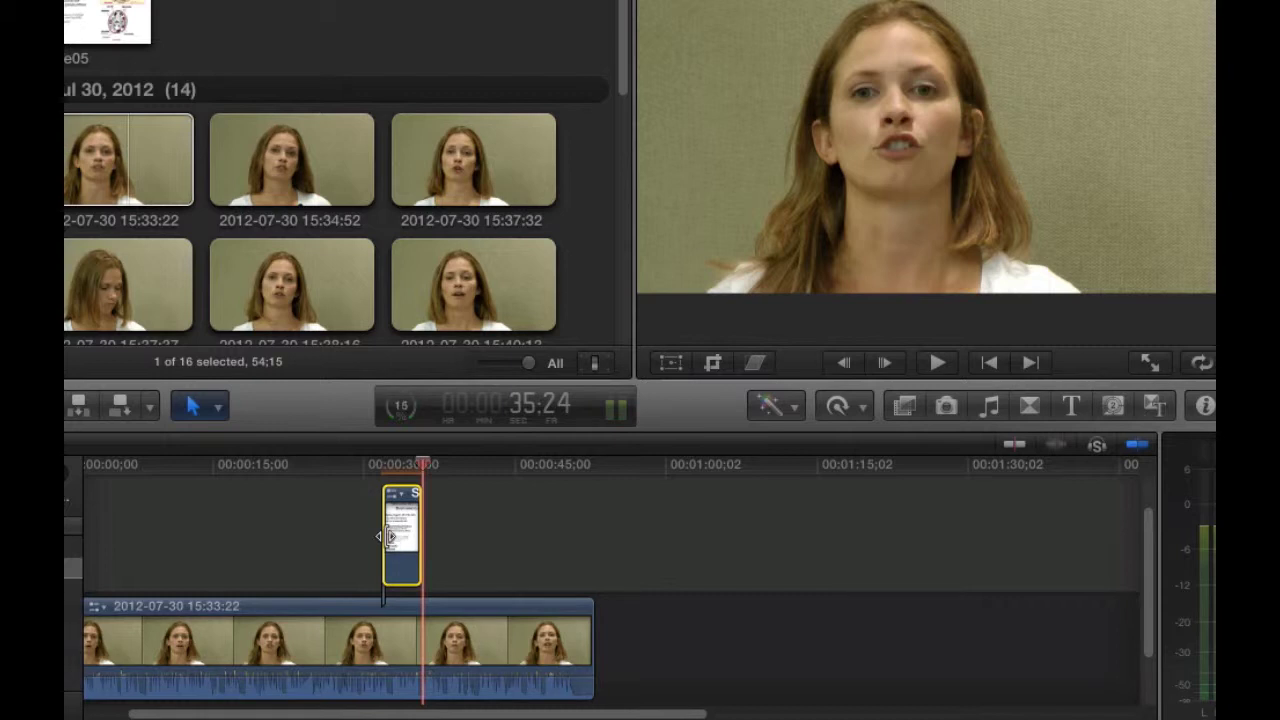
left_click_drag(392, 537, 363, 540)
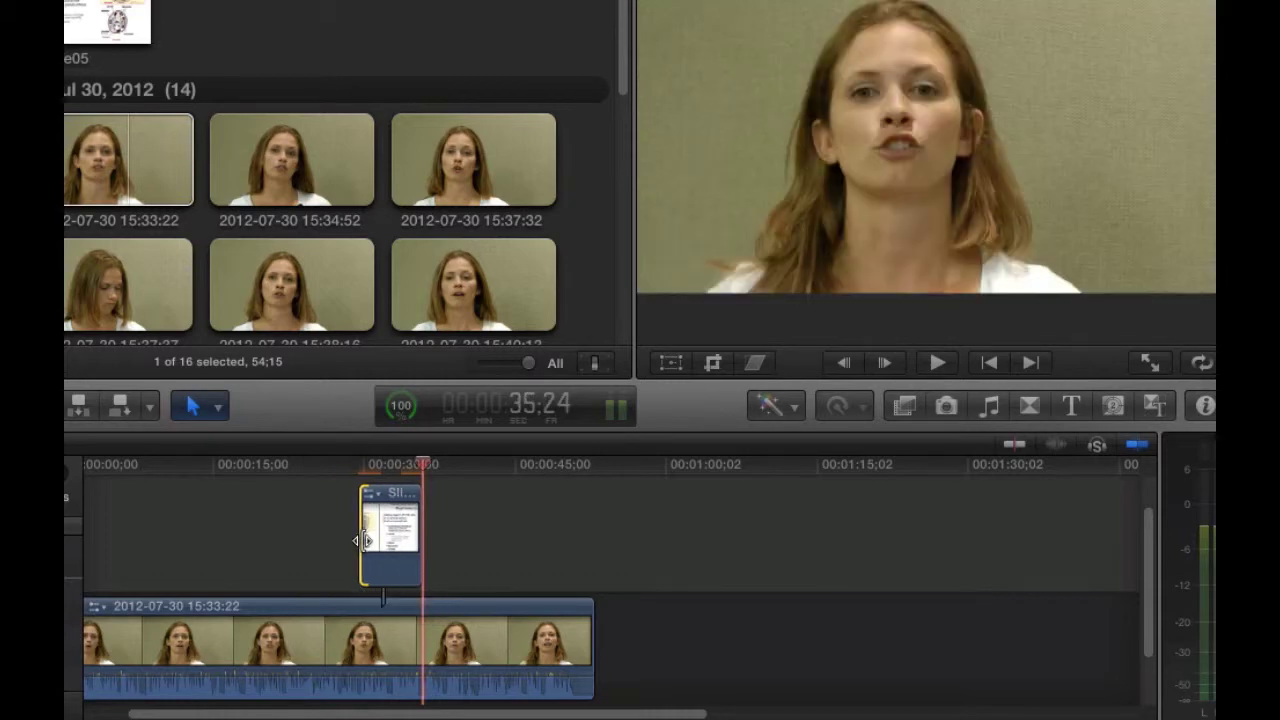
Step: Add cross dissolves to both ends of the Slide05 clip above the video
left_click(385, 555)
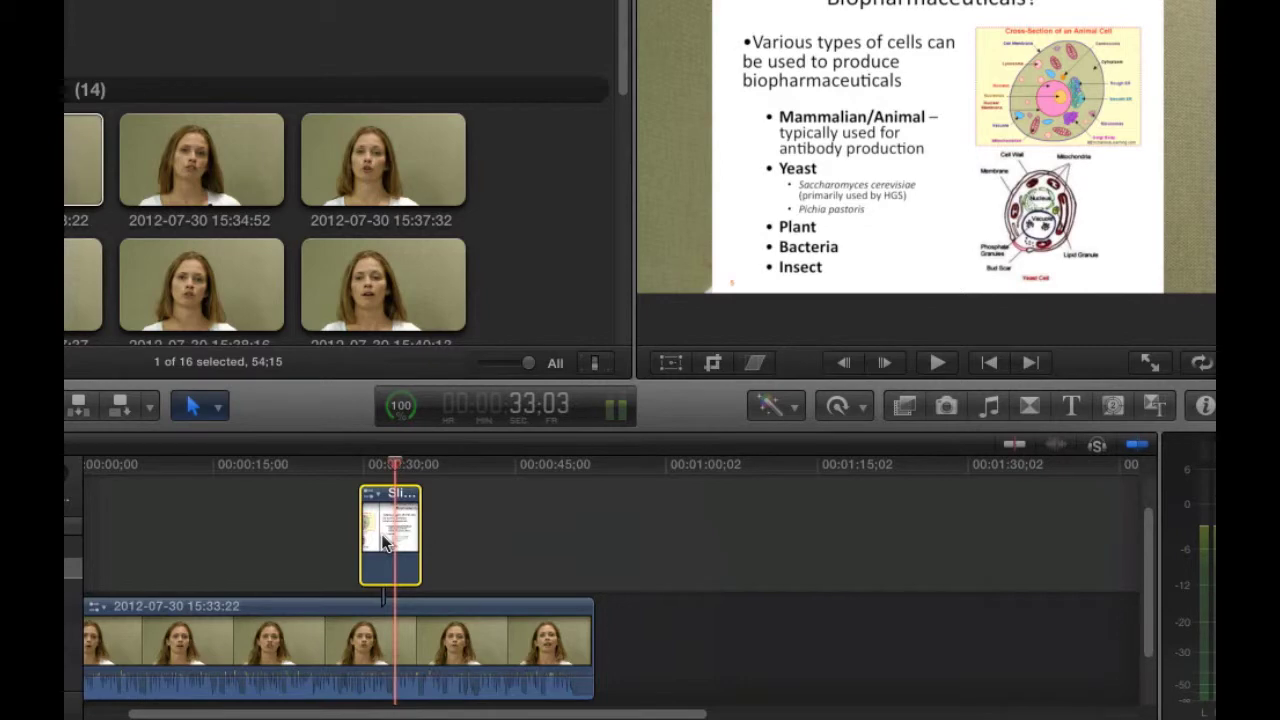
right_click(385, 542)
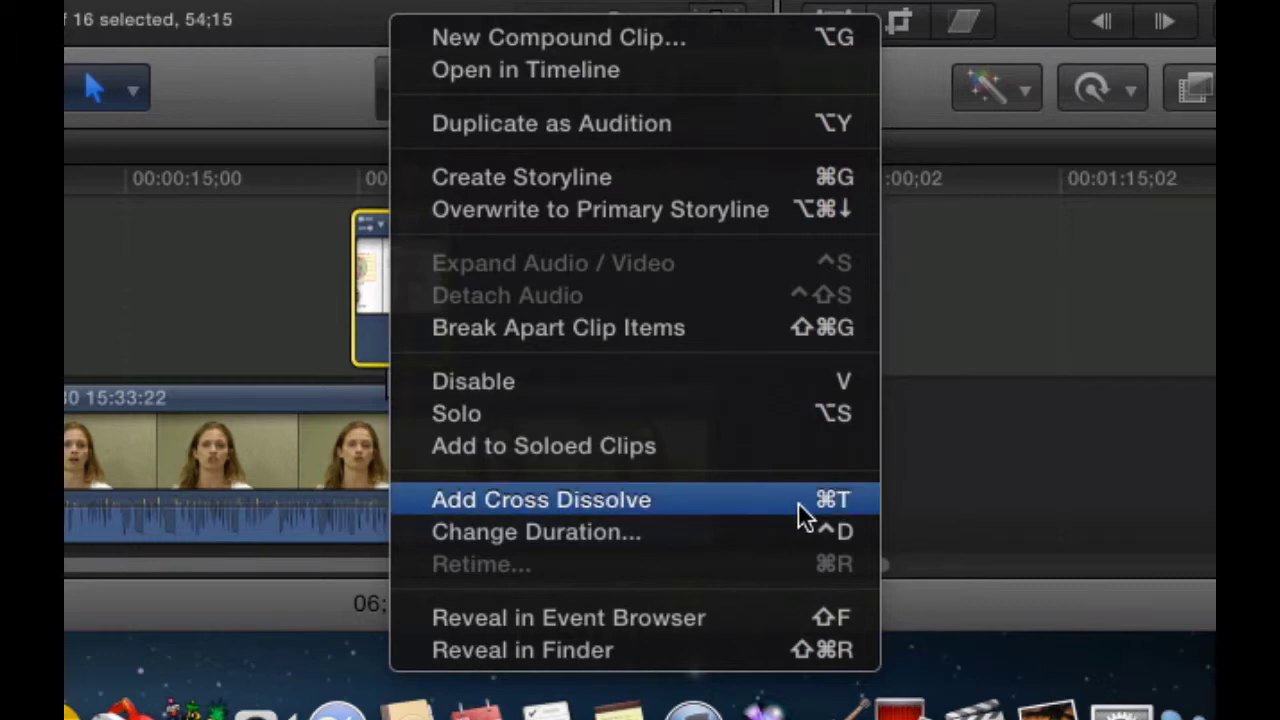
left_click(751, 505)
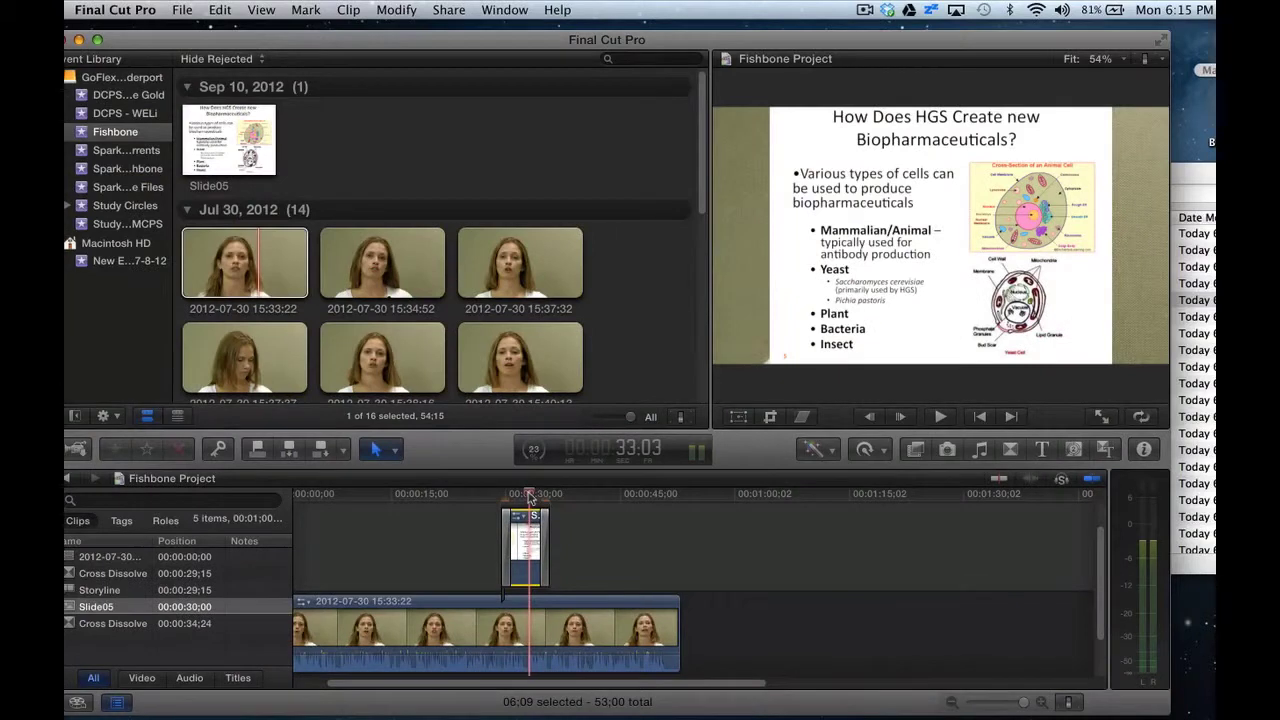
Step: Play the timeline from about 28 seconds to past the slide's end to check the cross dissolves
left_click_drag(530, 497, 490, 500)
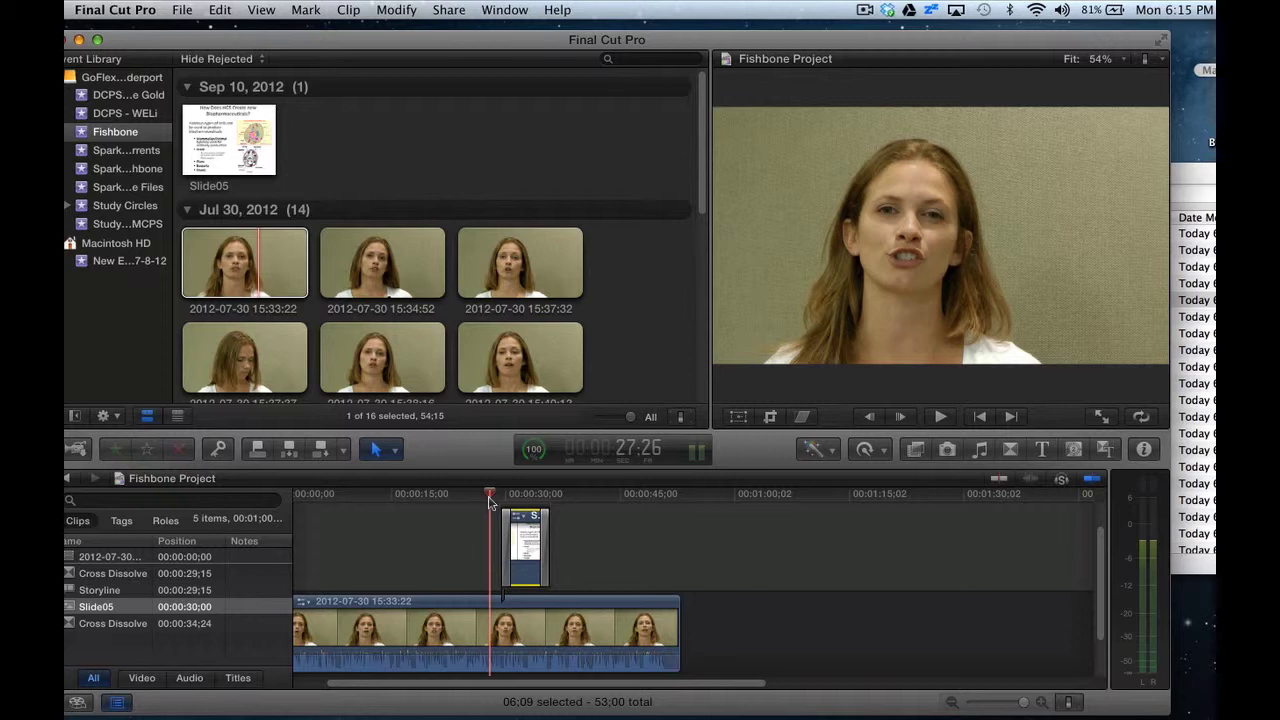
left_click_drag(489, 500, 488, 501)
key("space")
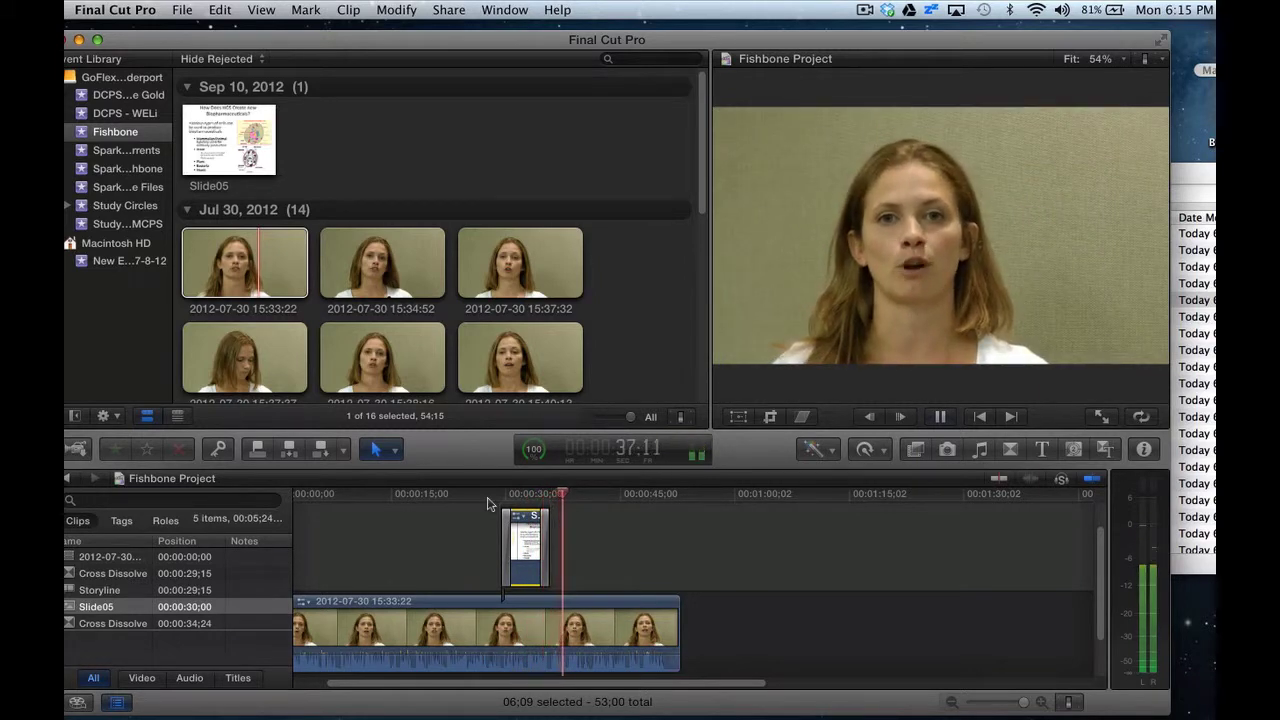
key("space")
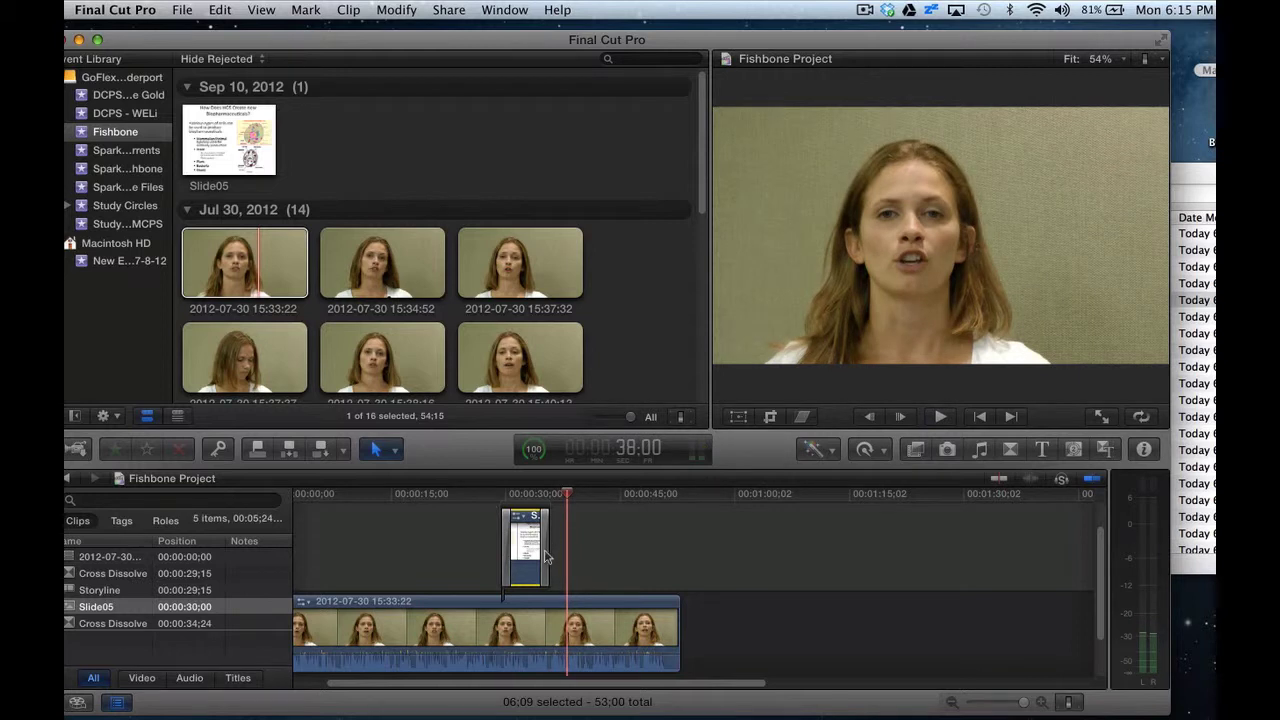
left_click_drag(566, 495, 523, 497)
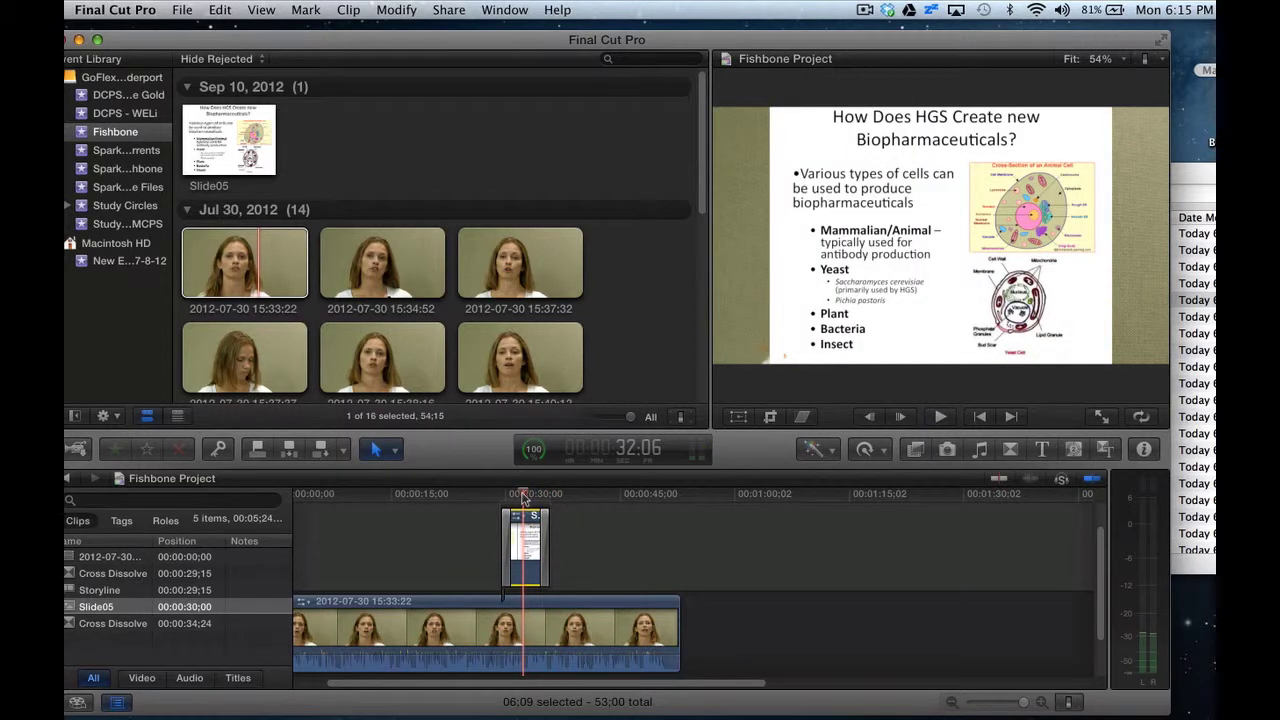
Step: Delete the cross dissolves at the end and start of the Slide05 clip and select the clip
left_click(544, 534)
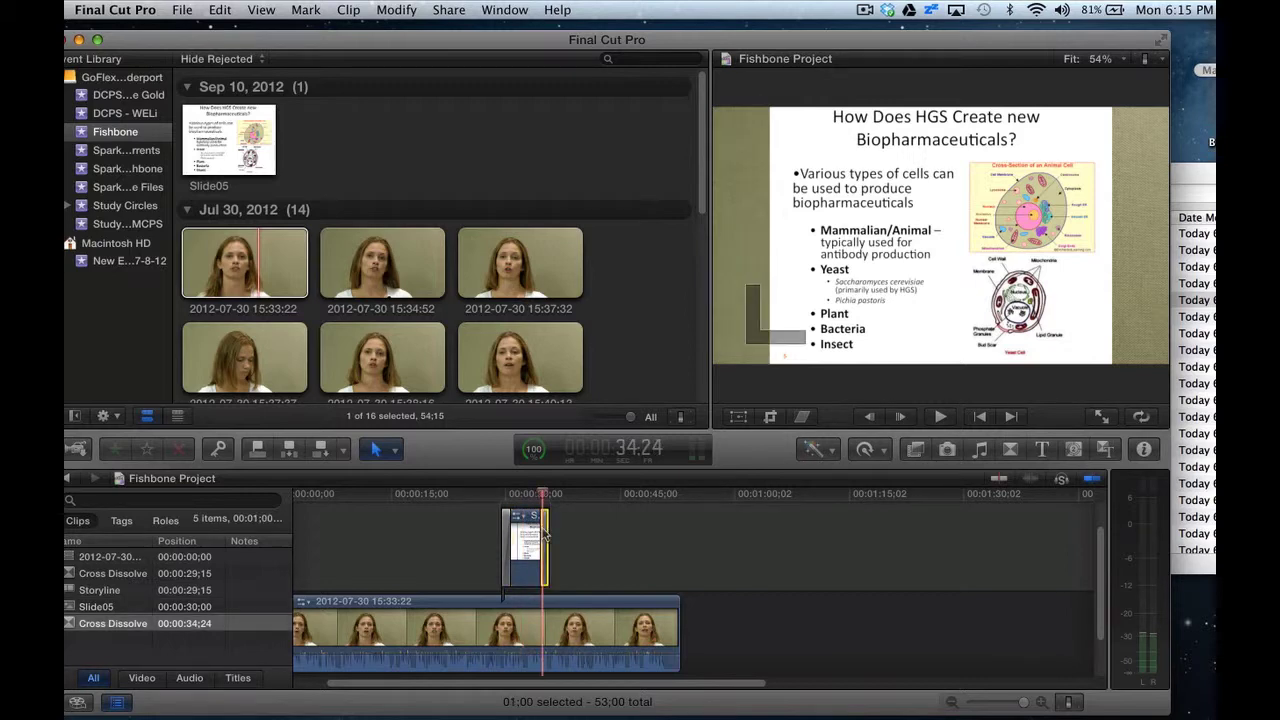
key("Delete")
left_click(506, 540)
key("Delete")
left_click(525, 548)
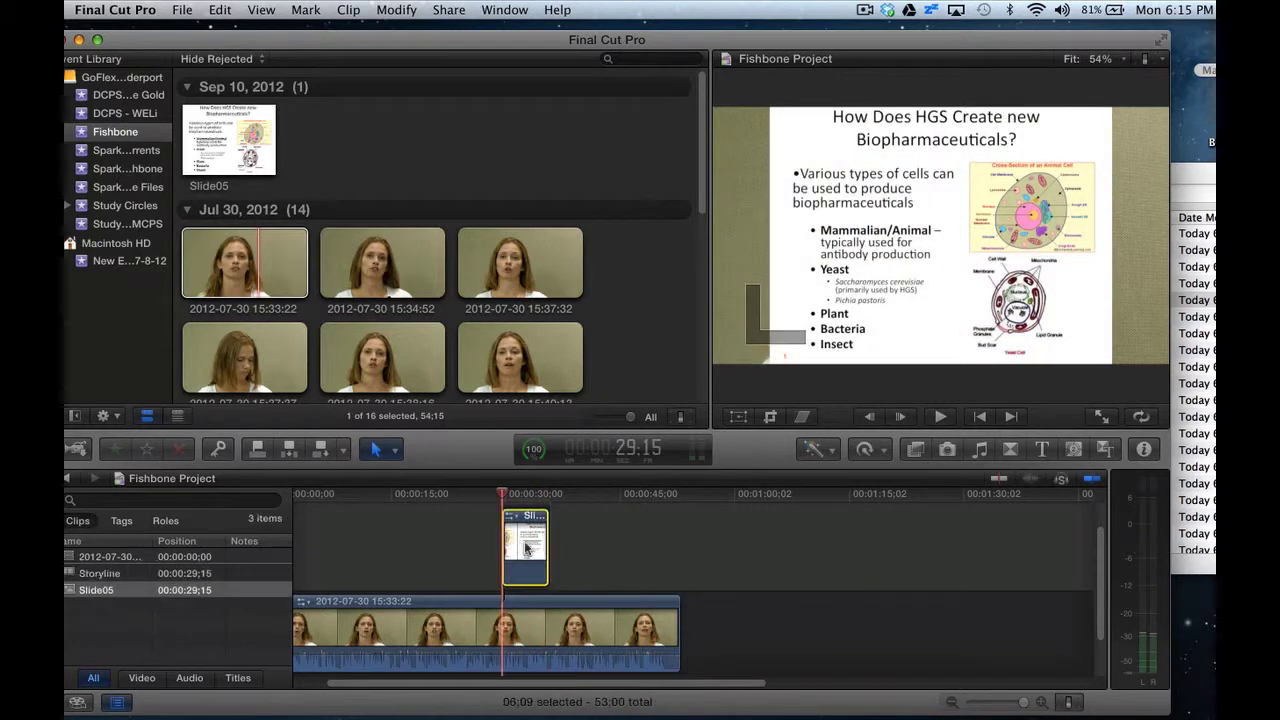
left_click(525, 548)
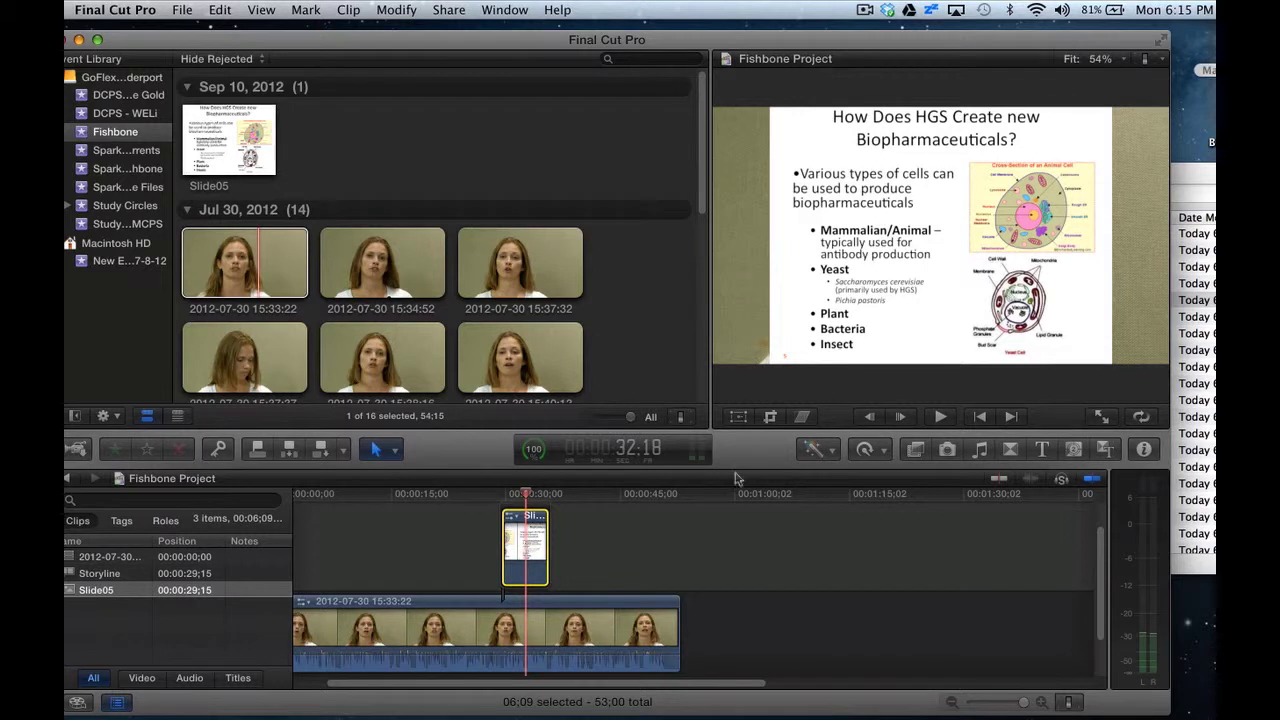